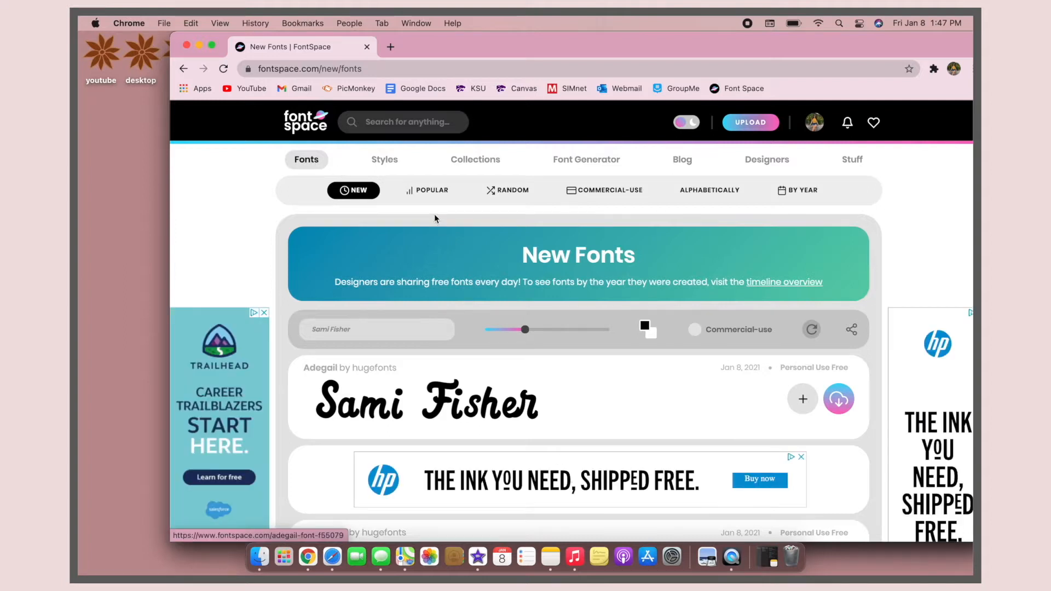
Step: Browse the font styles and open the Invitations category under Trendy Font Styles
{"action": "left_click", "coordinate": [377, 160]}
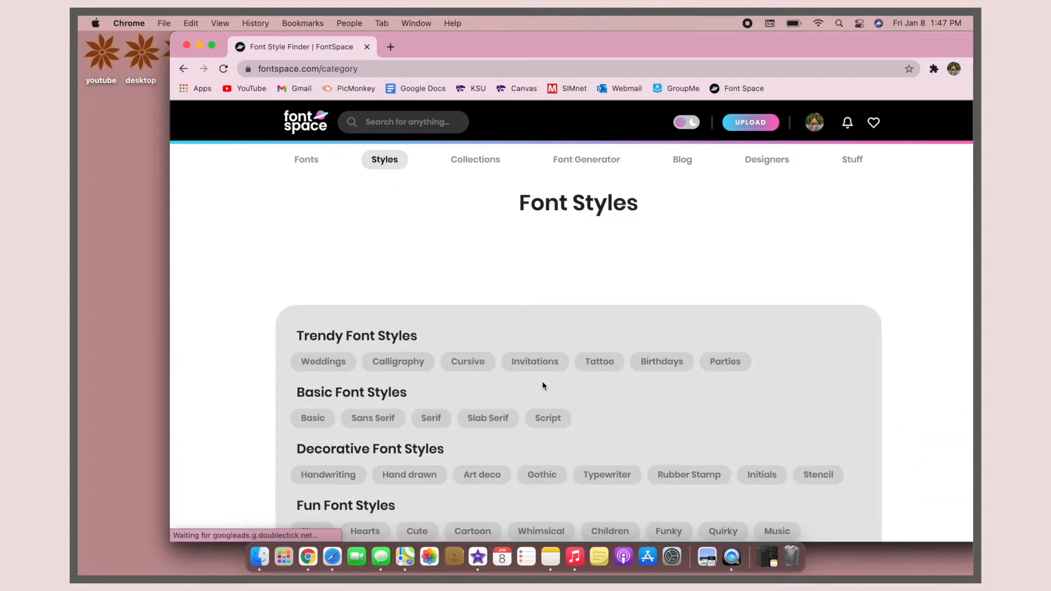
{"action": "scroll", "coordinate": [542, 380], "scroll_direction": "down", "scroll_amount": 2}
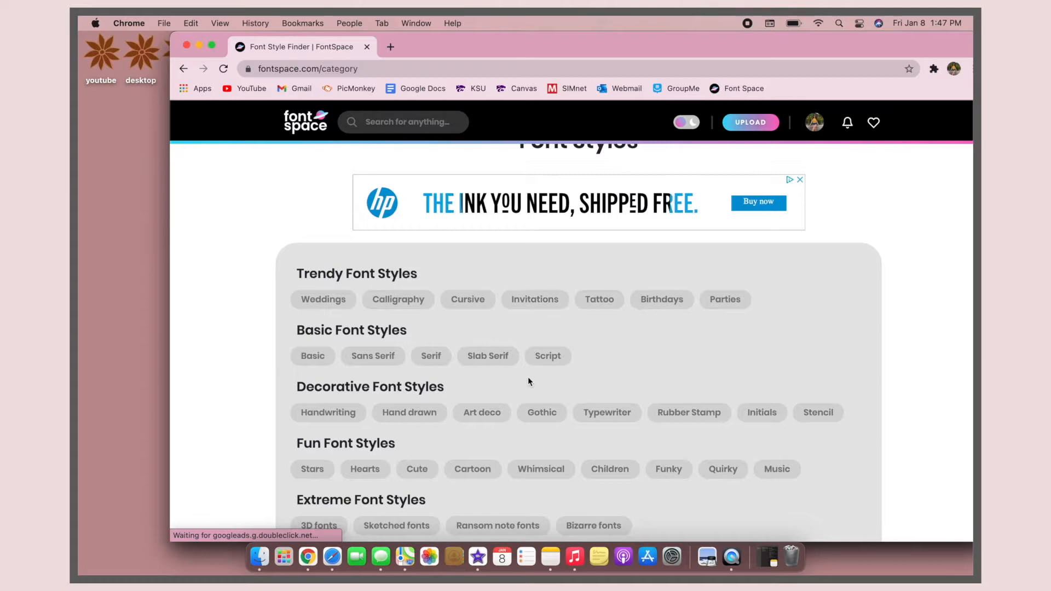
{"action": "left_click", "coordinate": [527, 299]}
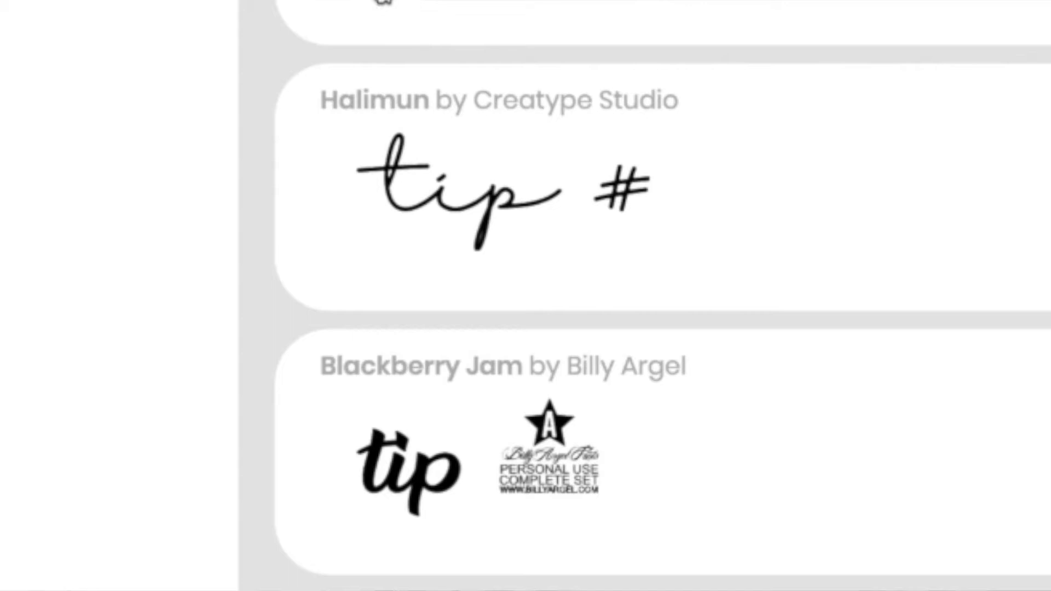
Step: Preview the invitation fonts with the sample text "tip #1" and set the preview text colour to white
{"action": "type", "text": "1"}
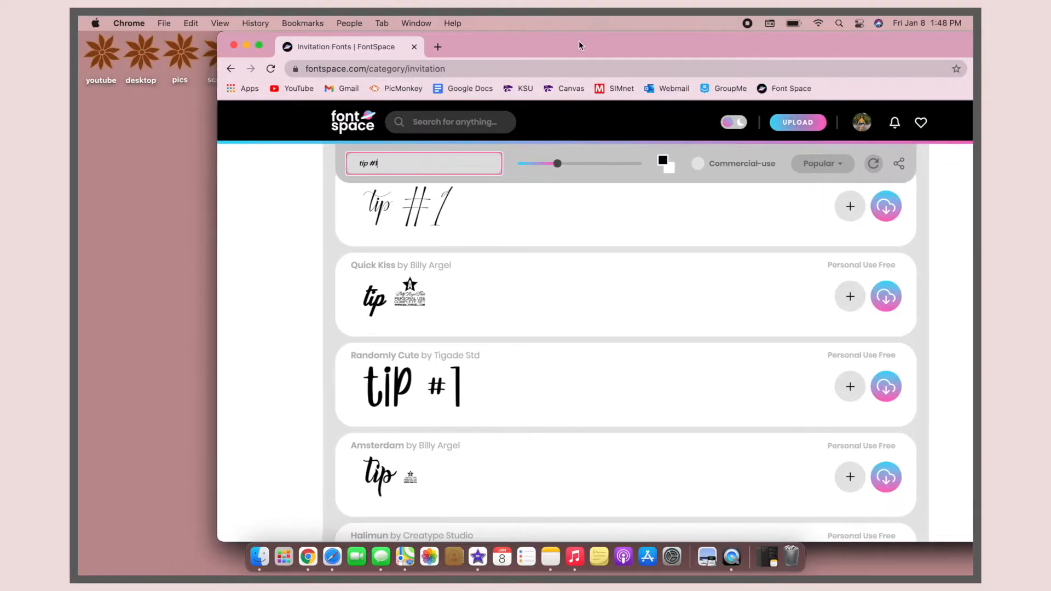
{"action": "left_click", "coordinate": [661, 162]}
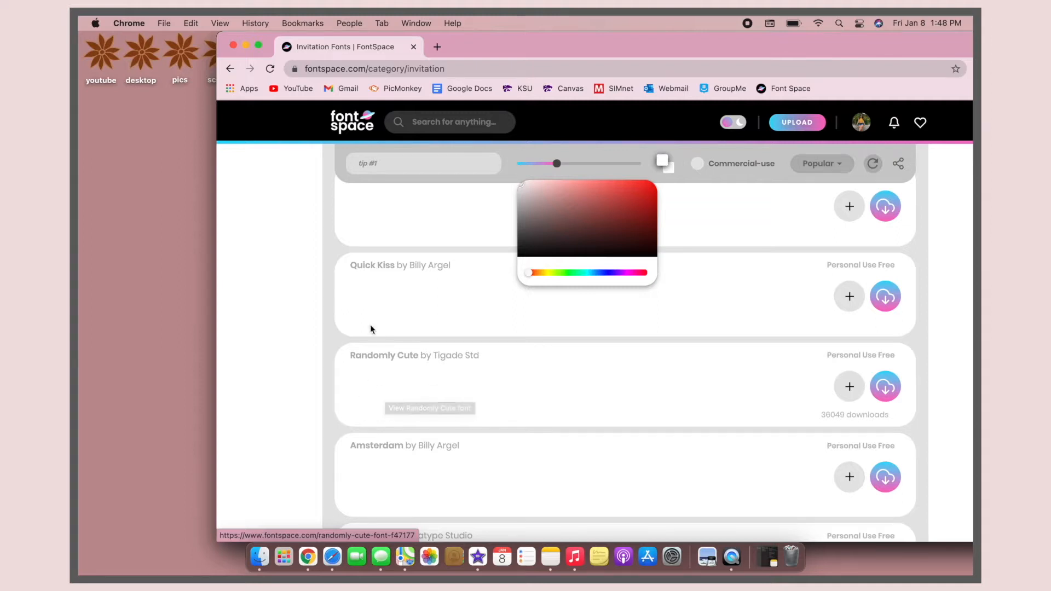
{"action": "scroll", "coordinate": [371, 328], "scroll_direction": "down", "scroll_amount": 2}
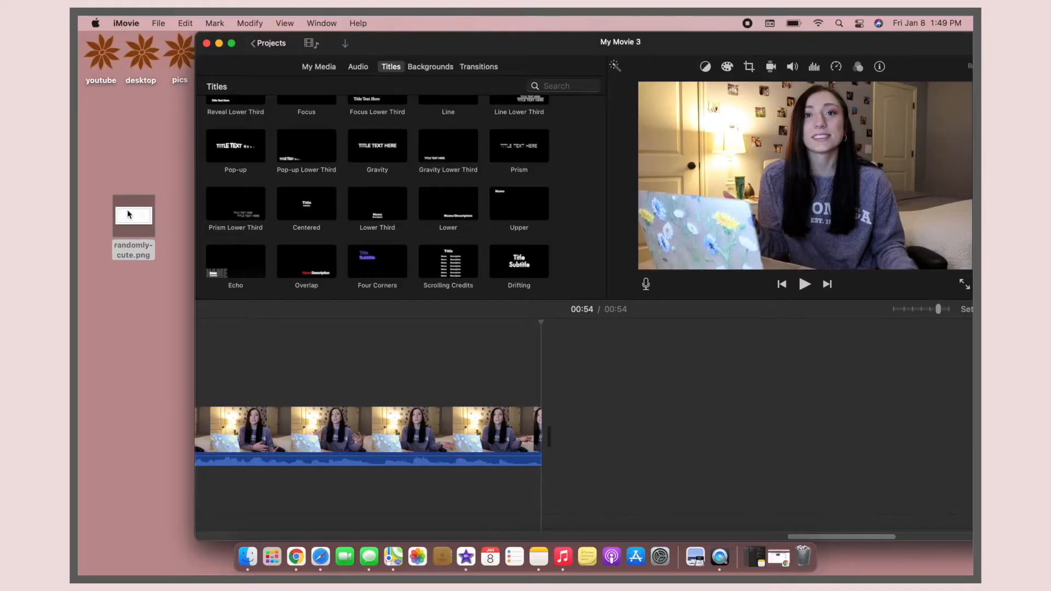
Step: Switch to iMovie and place randomly-cute.png from the desktop above the main clip near the end of the timeline
{"action": "left_click_drag", "start_coordinate": [159, 221], "coordinate": [112, 209]}
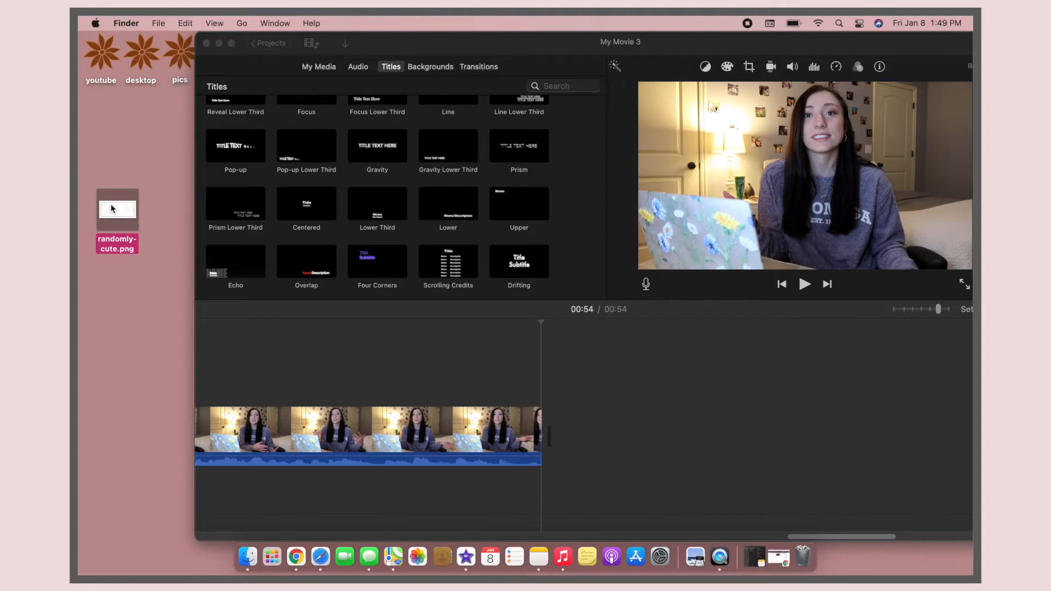
{"action": "left_click_drag", "start_coordinate": [260, 312], "coordinate": [257, 350]}
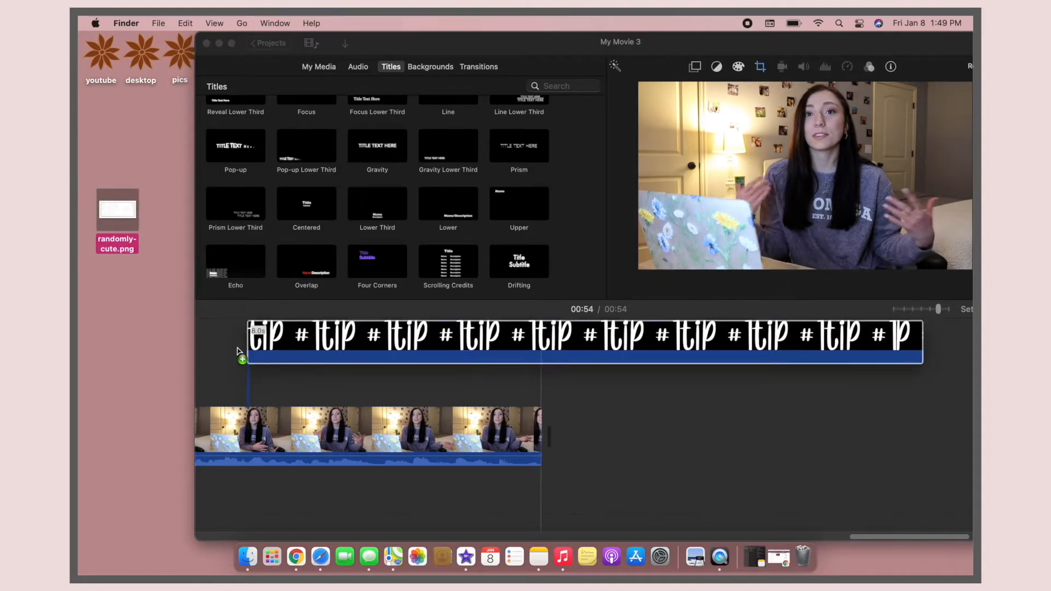
Step: Set the cropping style of the tip #1 overlay clip to Fit
{"action": "left_click", "coordinate": [415, 377]}
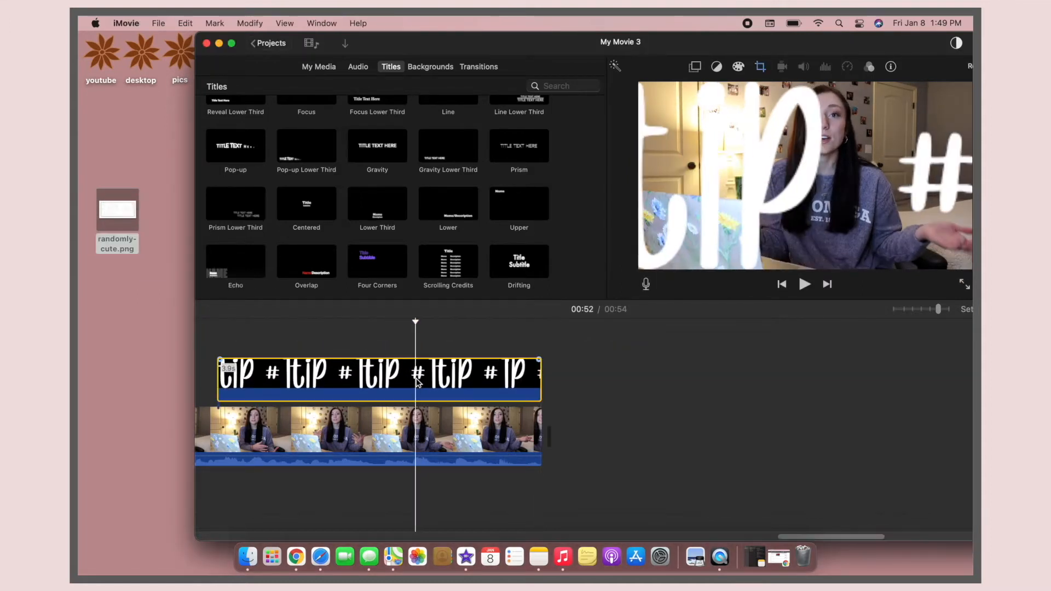
{"action": "left_click", "coordinate": [760, 67]}
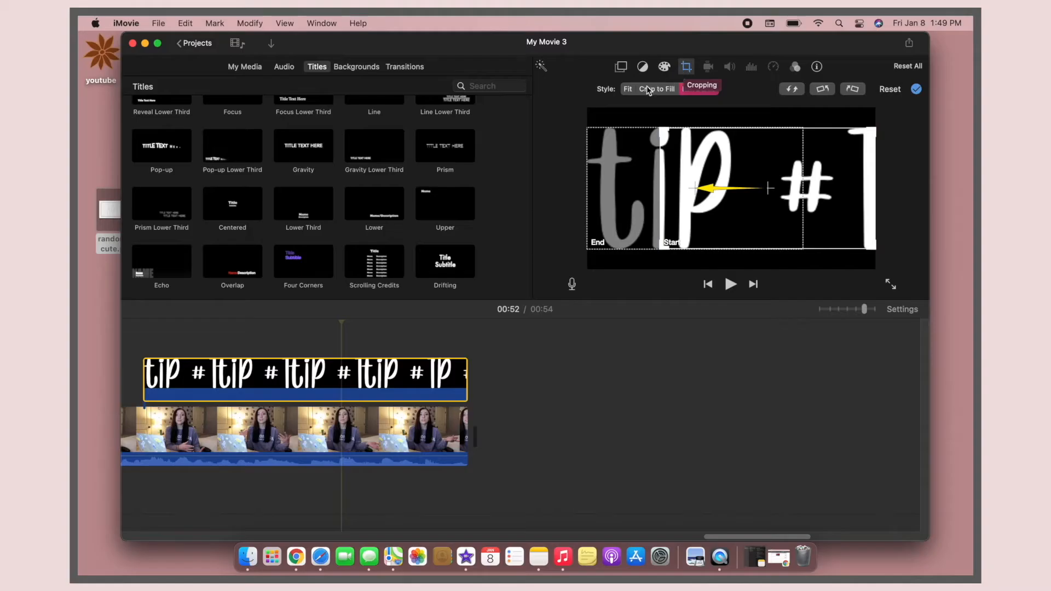
{"action": "left_click", "coordinate": [627, 89]}
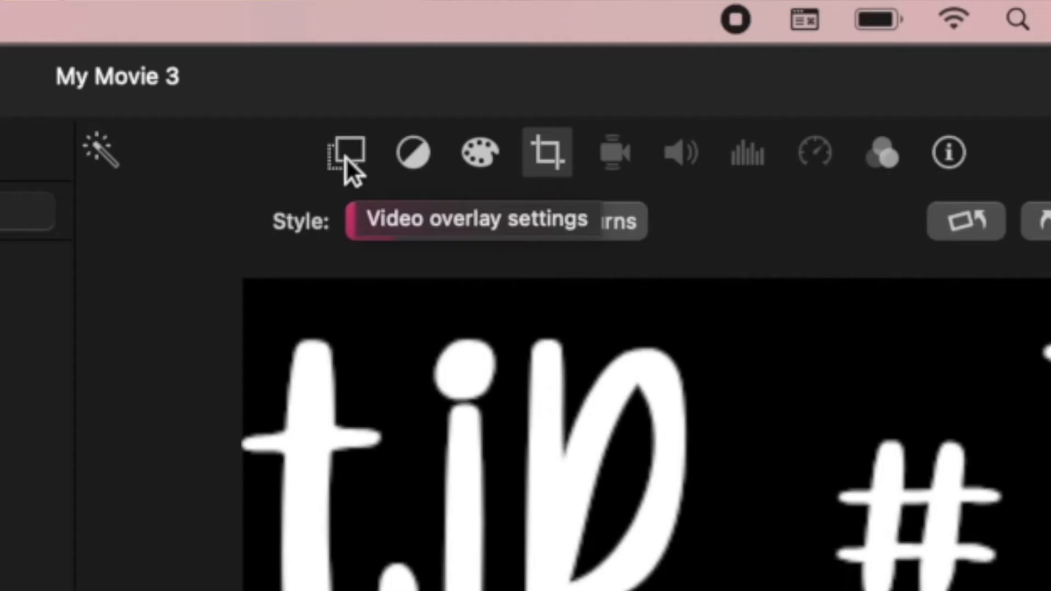
Step: Change the tip #1 clip's overlay style to Picture in Picture and reposition the image over the video
{"action": "left_click", "coordinate": [346, 157]}
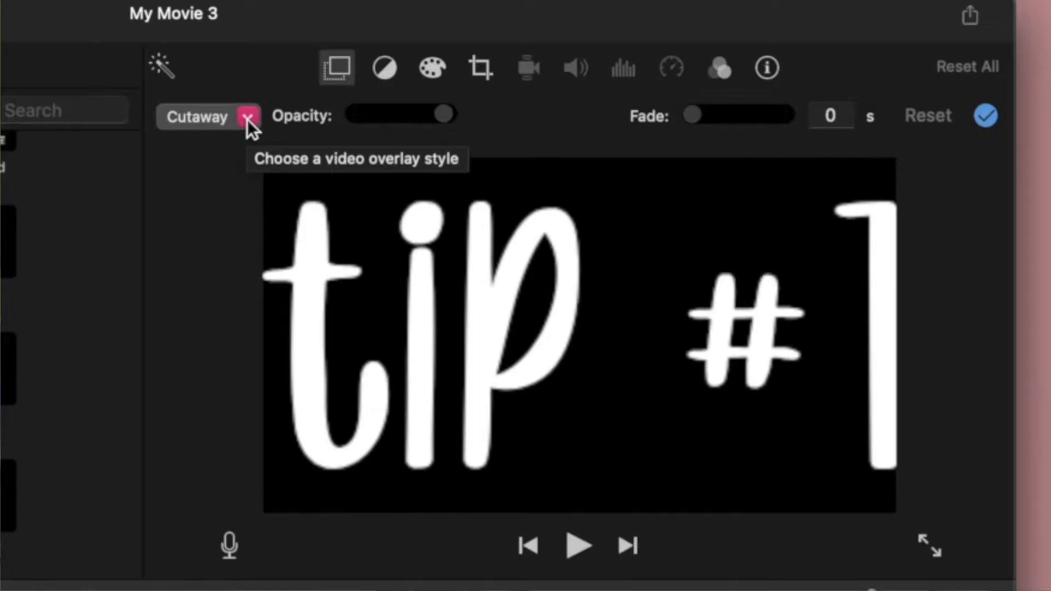
{"action": "left_click", "coordinate": [247, 118]}
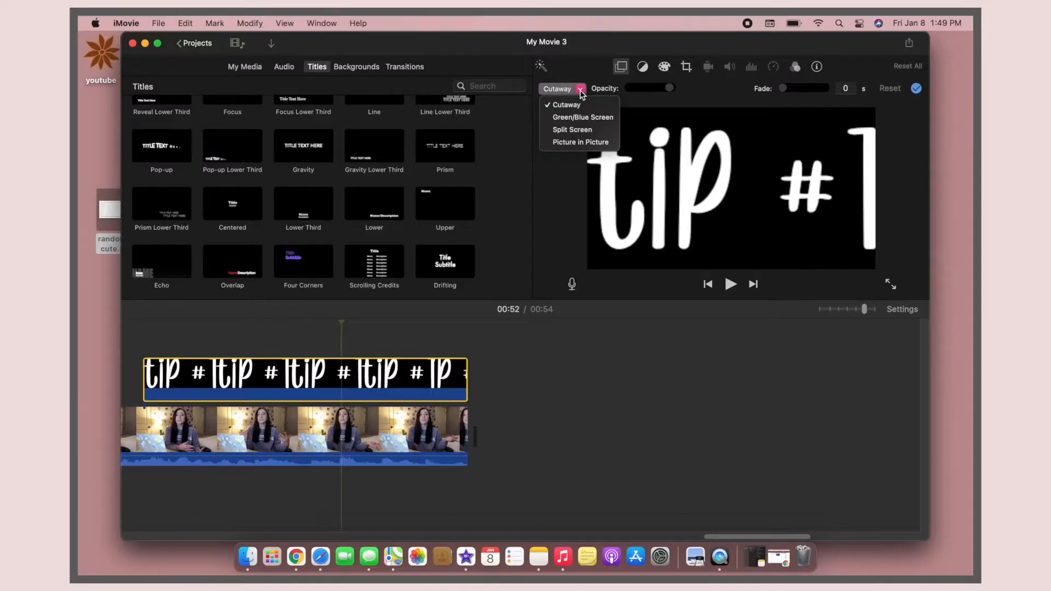
{"action": "left_click", "coordinate": [577, 142]}
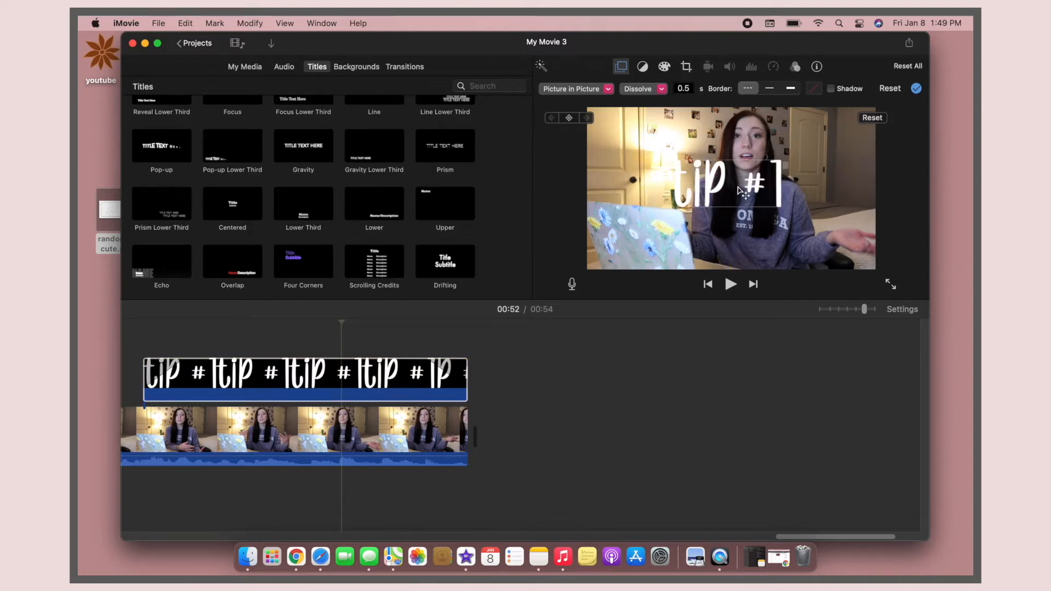
{"action": "mouse_move", "coordinate": [727, 187]}
{"action": "left_mouse_down"}
{"action": "mouse_move", "coordinate": [744, 188]}
{"action": "mouse_move", "coordinate": [714, 175]}
{"action": "left_mouse_up"}
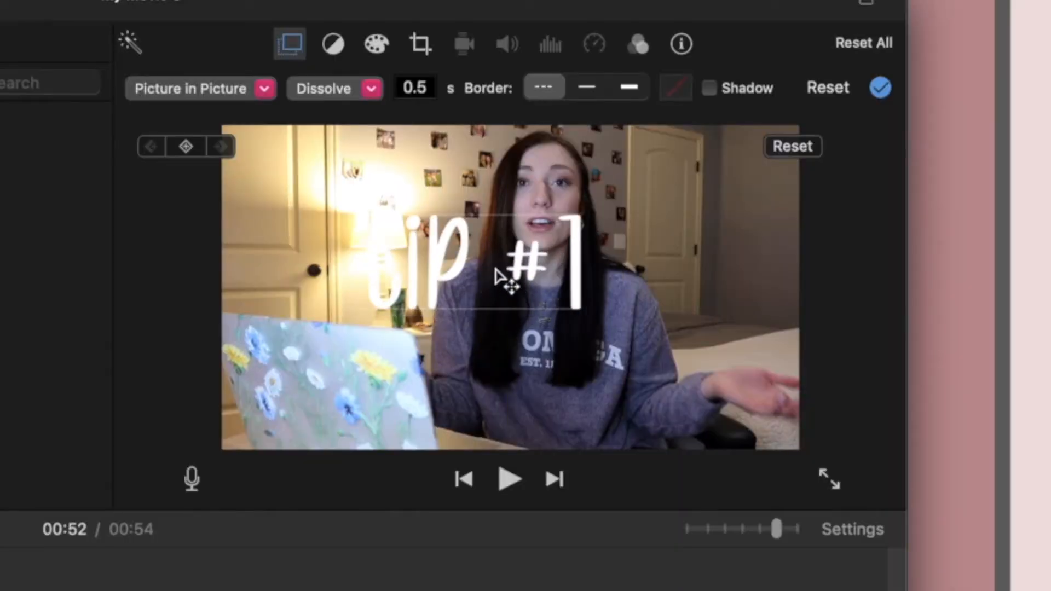
{"action": "left_click_drag", "start_coordinate": [476, 259], "coordinate": [698, 395]}
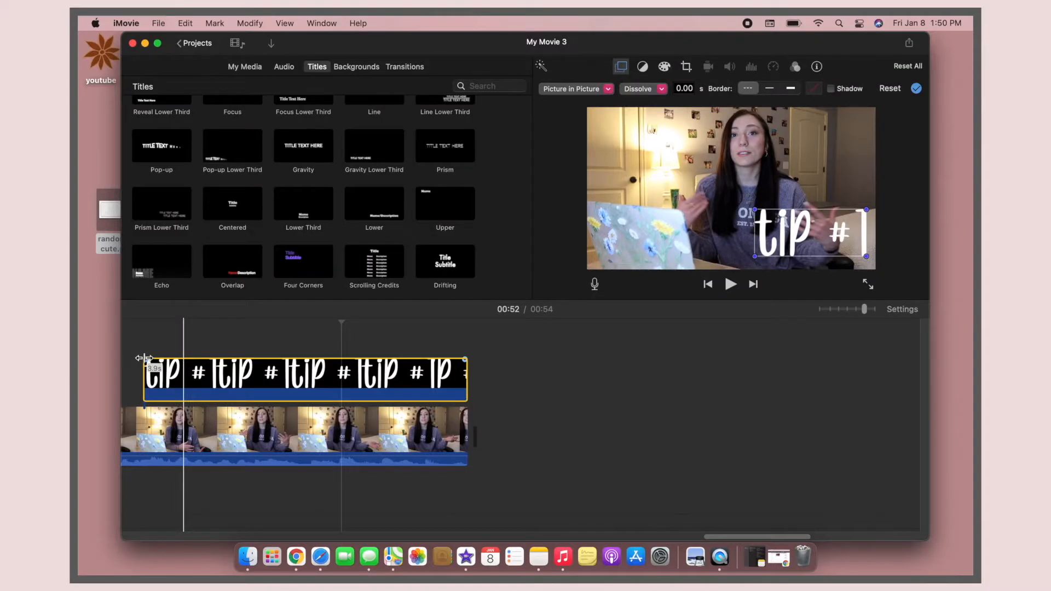
Step: Play the timeline from the start of the tip #1 overlay to preview how it appears
{"action": "scroll", "coordinate": [202, 207], "scroll_direction": "left", "scroll_amount": 5}
{"action": "left_click", "coordinate": [348, 223]}
{"action": "key", "text": "space"}
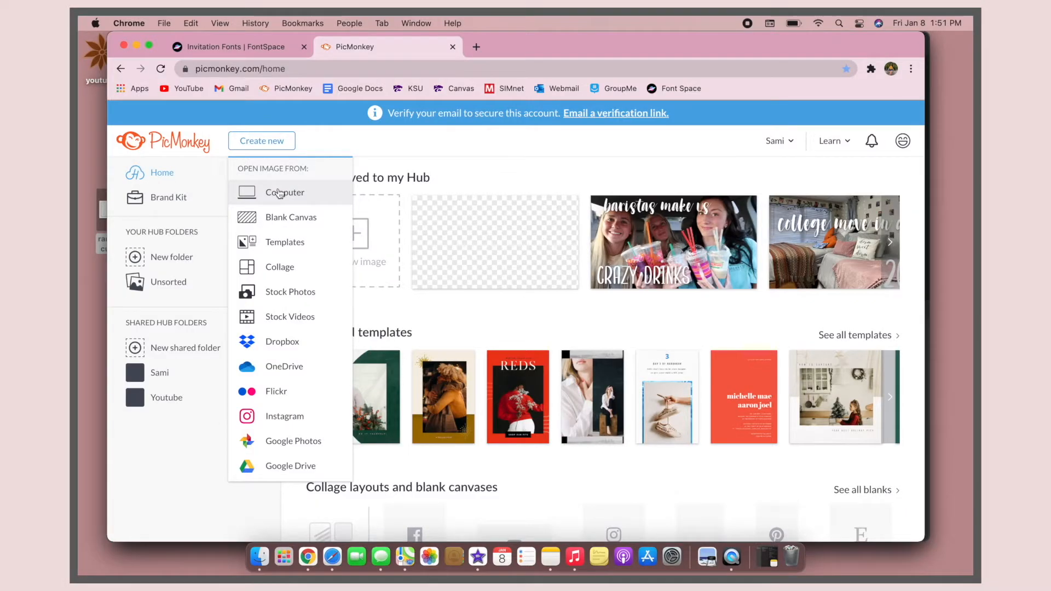
Step: Switch to PicMonkey and create a blank Presentation canvas of 1920 x 1080 pixels
{"action": "left_click", "coordinate": [279, 218]}
{"action": "scroll", "coordinate": [419, 341], "scroll_direction": "down", "scroll_amount": 15}
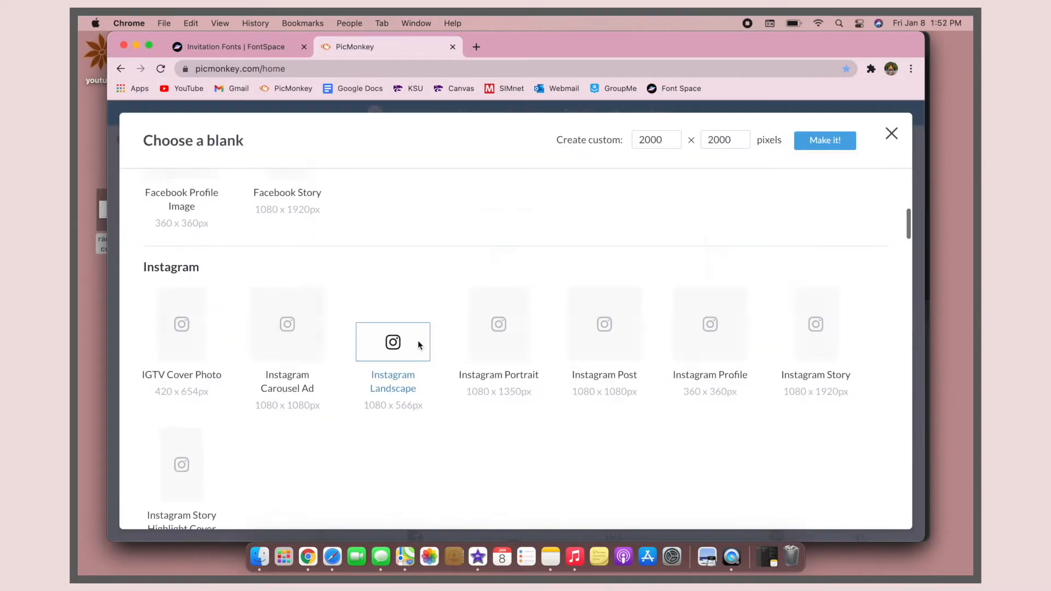
{"action": "scroll", "coordinate": [418, 340], "scroll_direction": "down", "scroll_amount": 20}
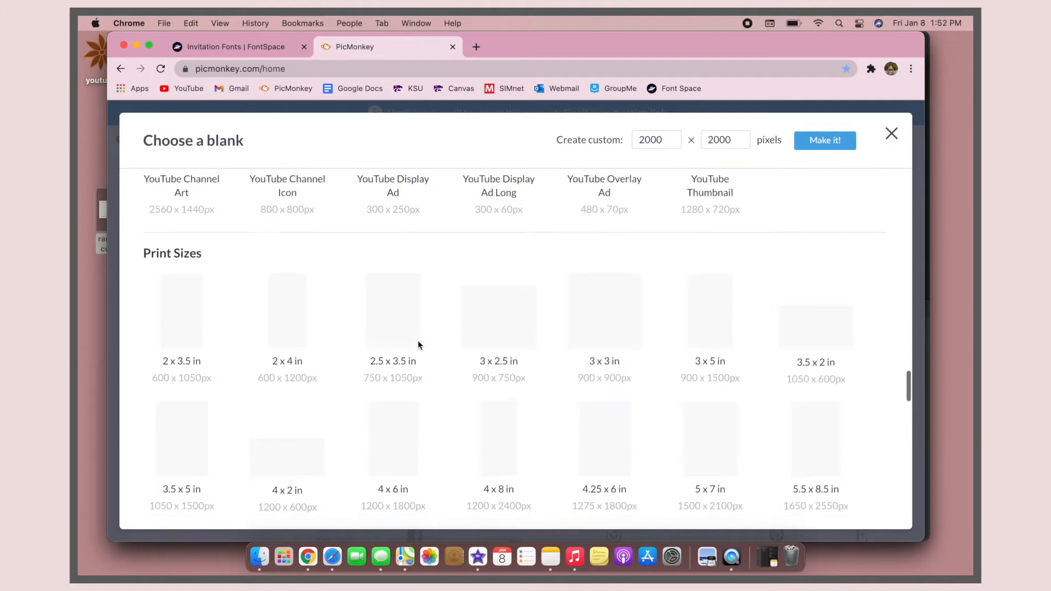
{"action": "scroll", "coordinate": [418, 344], "scroll_direction": "down", "scroll_amount": 20}
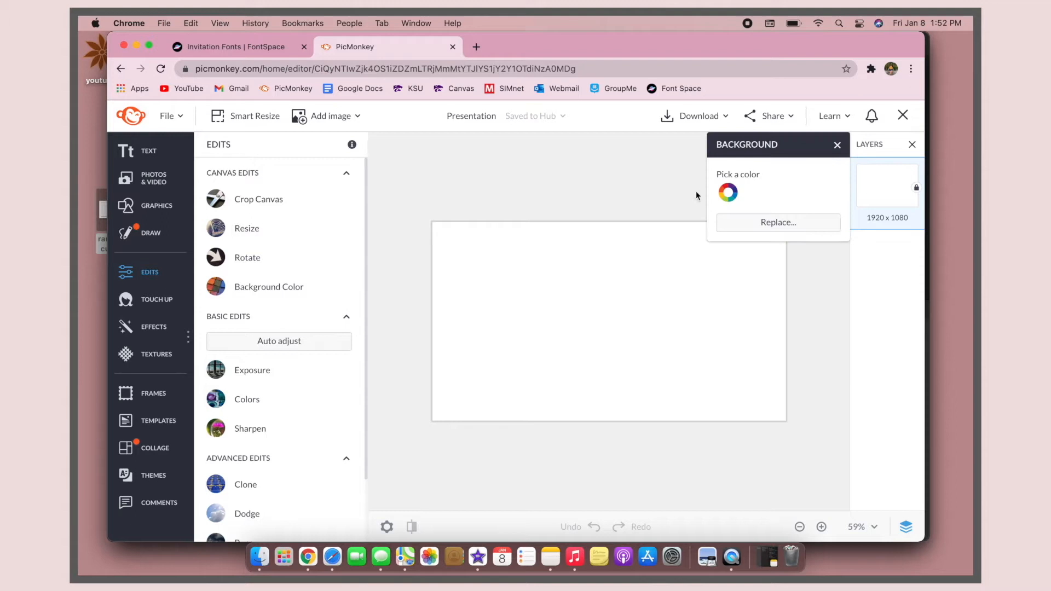
Step: Change the canvas background colour to black
{"action": "left_click", "coordinate": [726, 193]}
{"action": "left_click_drag", "start_coordinate": [755, 297], "coordinate": [710, 382]}
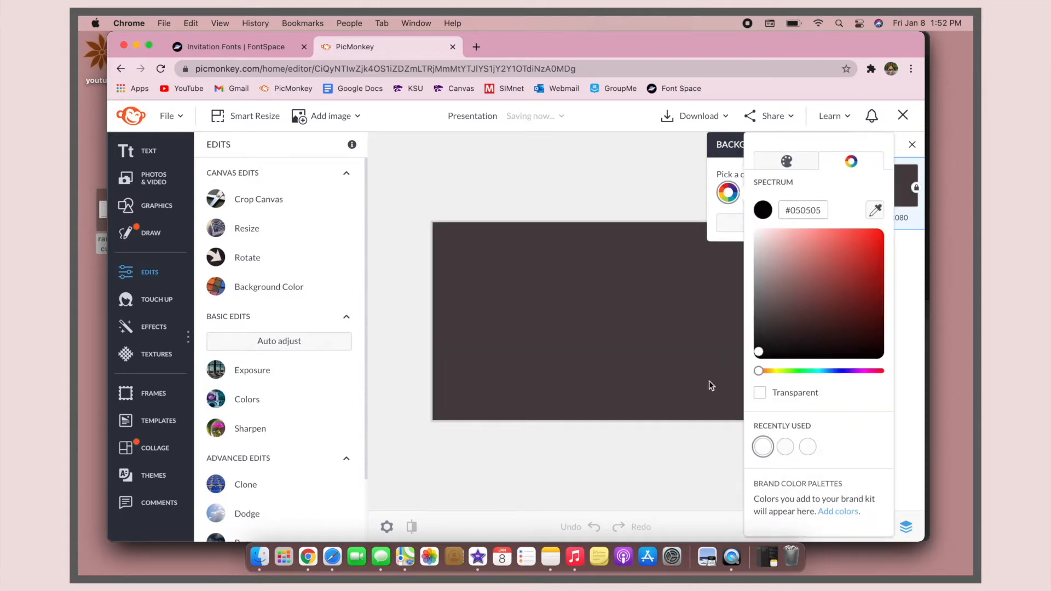
{"action": "left_click", "coordinate": [591, 178]}
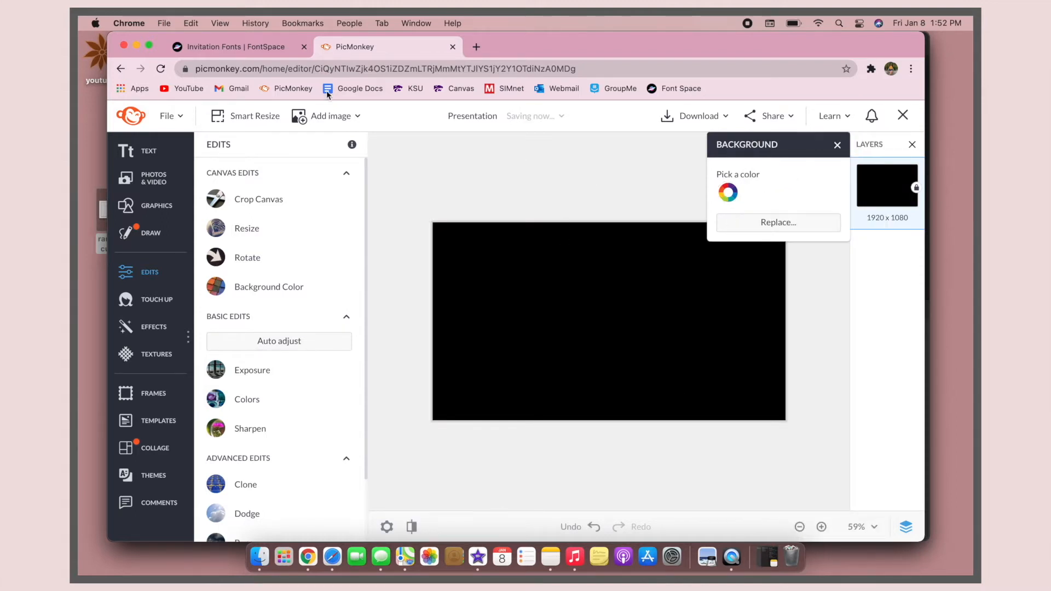
Step: Browse the text layouts and add a plain text box with the creator's full name to the canvas
{"action": "left_click", "coordinate": [138, 155]}
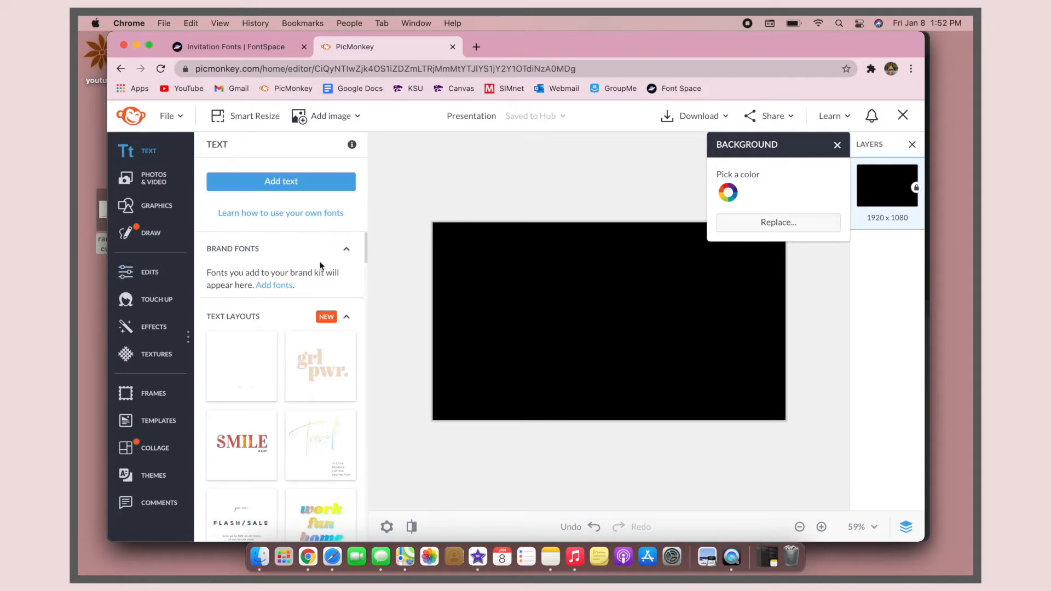
{"action": "scroll", "coordinate": [276, 469], "scroll_direction": "down", "scroll_amount": 5}
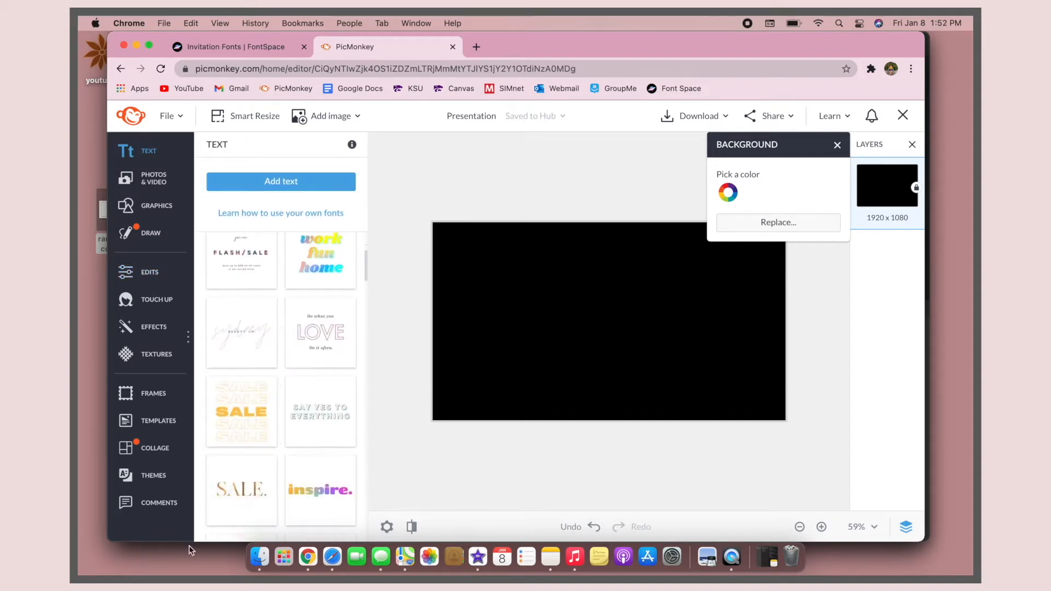
{"action": "scroll", "coordinate": [282, 457], "scroll_direction": "down", "scroll_amount": 4}
{"action": "scroll", "coordinate": [286, 444], "scroll_direction": "down", "scroll_amount": 6}
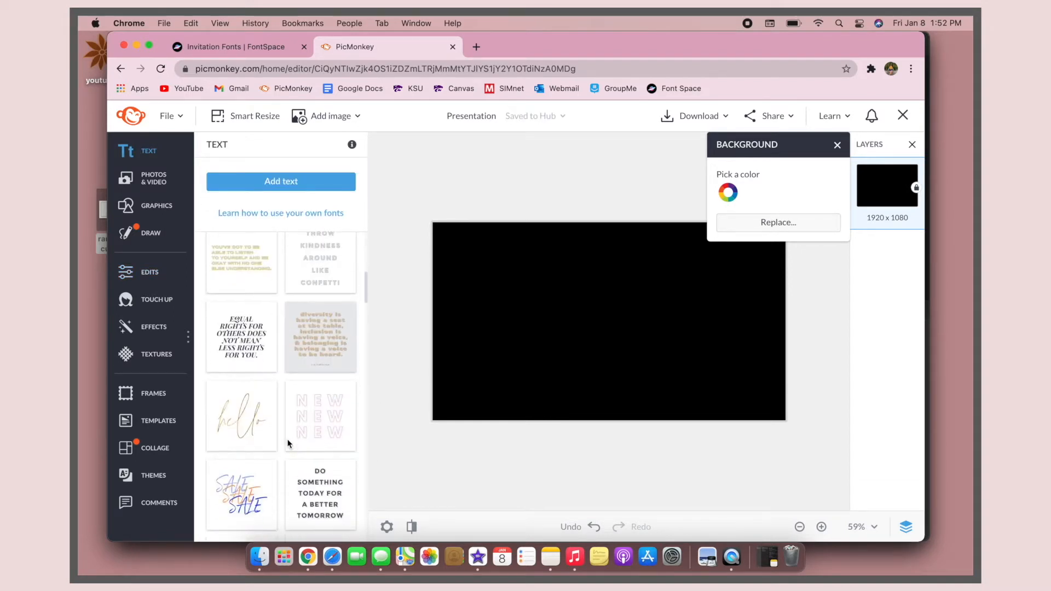
{"action": "scroll", "coordinate": [284, 442], "scroll_direction": "up", "scroll_amount": 15}
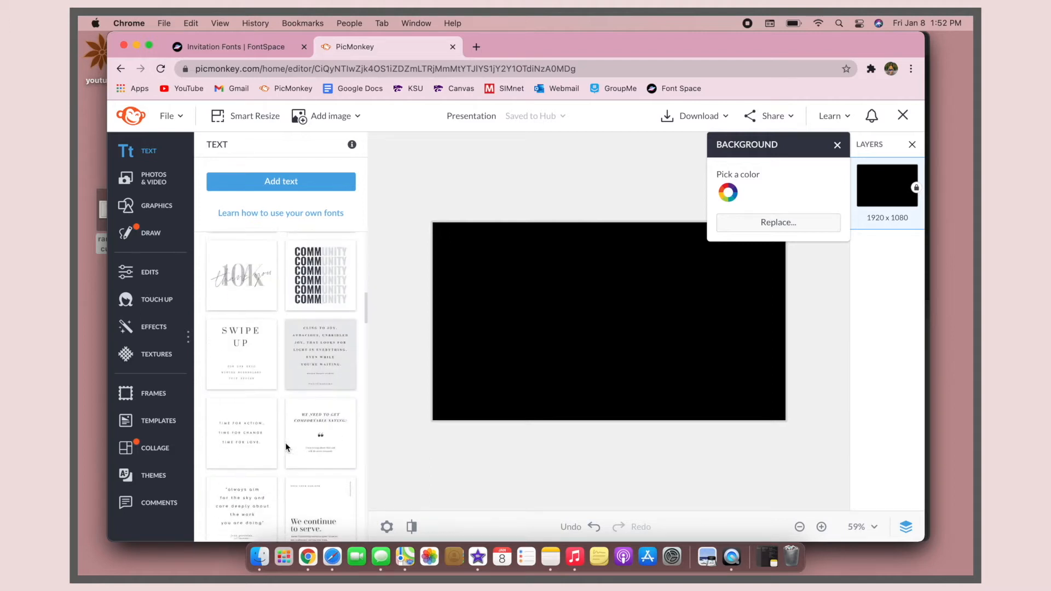
{"action": "left_click", "coordinate": [302, 181]}
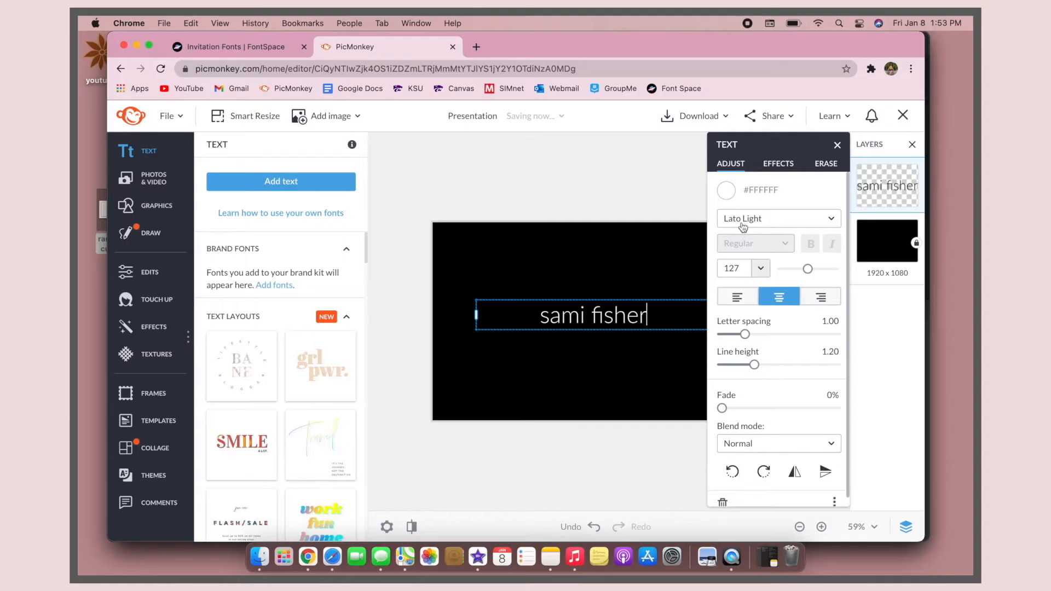
Step: Set the name text's font to Anton from the Display fonts
{"action": "left_click", "coordinate": [743, 221]}
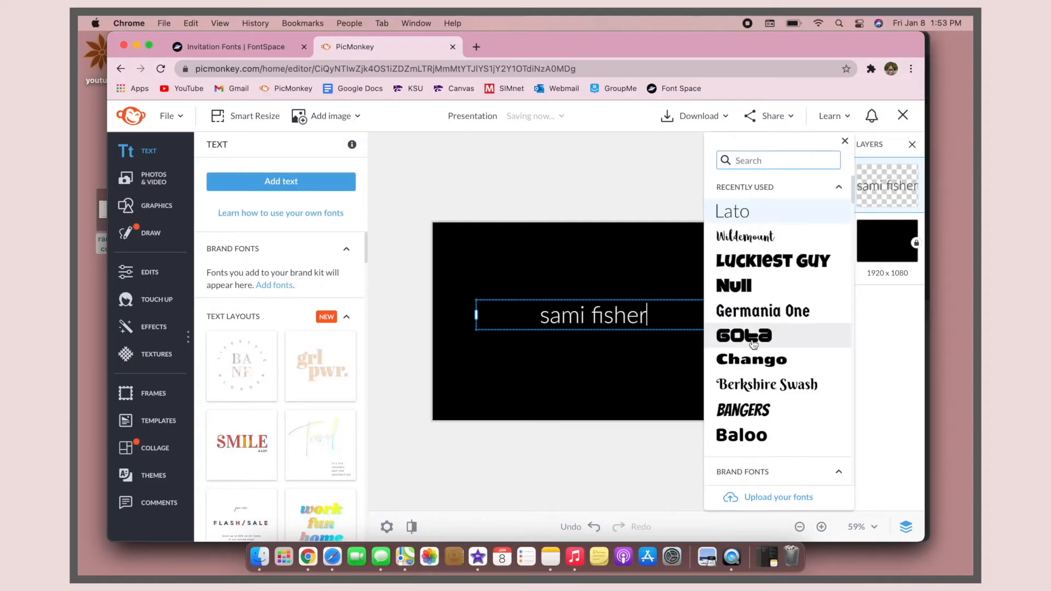
{"action": "scroll", "coordinate": [755, 344], "scroll_direction": "down", "scroll_amount": 20}
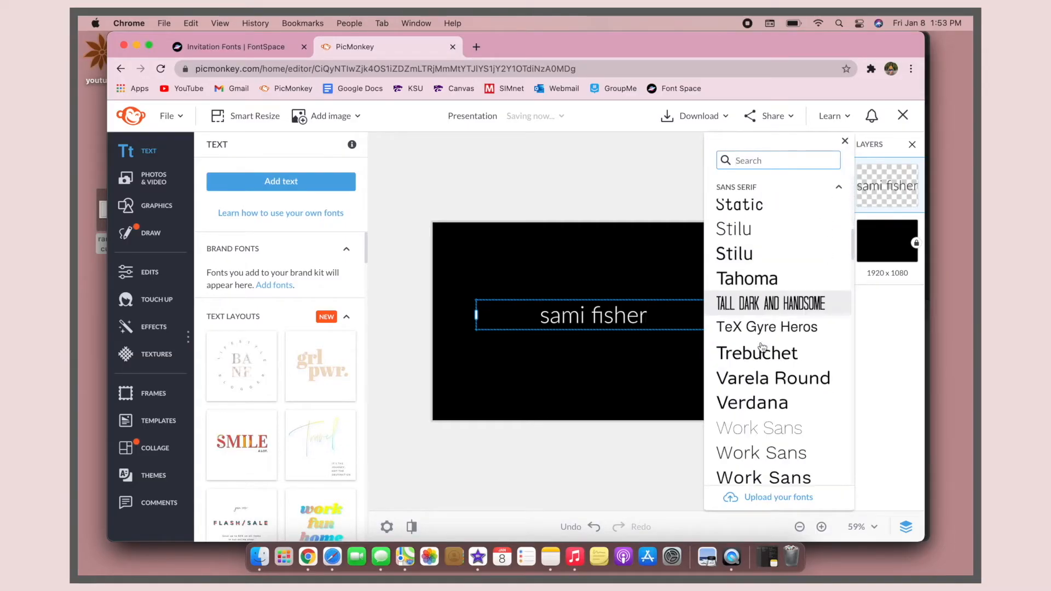
{"action": "scroll", "coordinate": [762, 348], "scroll_direction": "down", "scroll_amount": 10}
{"action": "scroll", "coordinate": [762, 348], "scroll_direction": "down", "scroll_amount": 4}
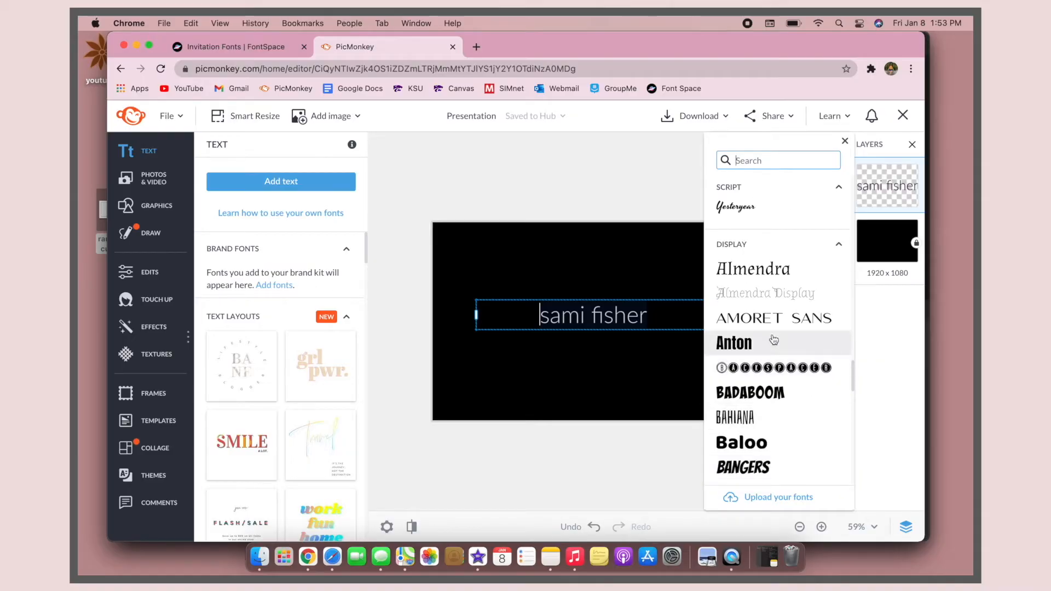
{"action": "left_click", "coordinate": [841, 141]}
Step: Try the Outline effect on the name text and remove it again
{"action": "left_click", "coordinate": [780, 163]}
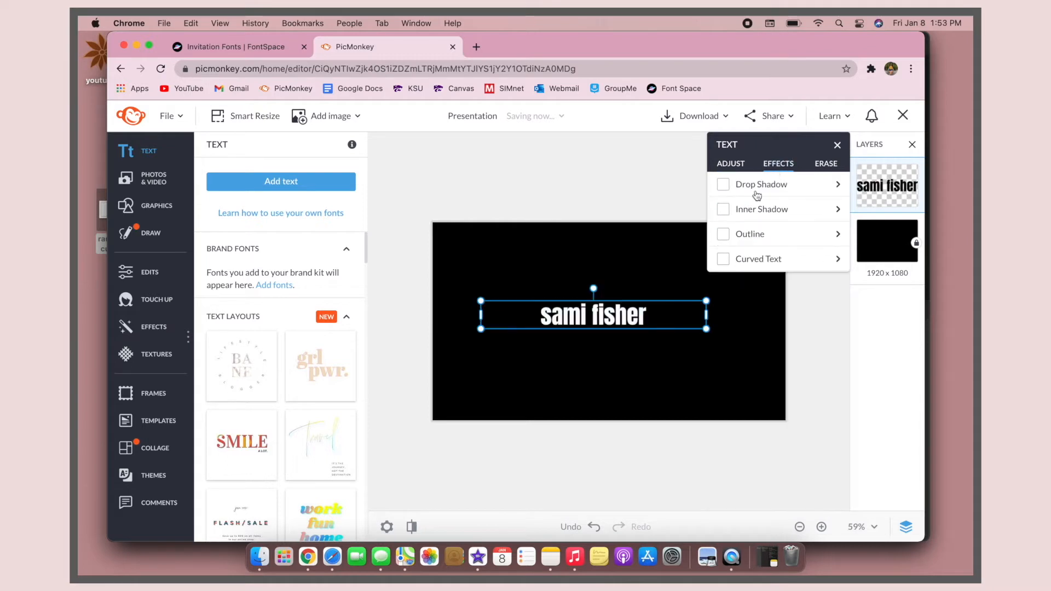
{"action": "left_click", "coordinate": [722, 235]}
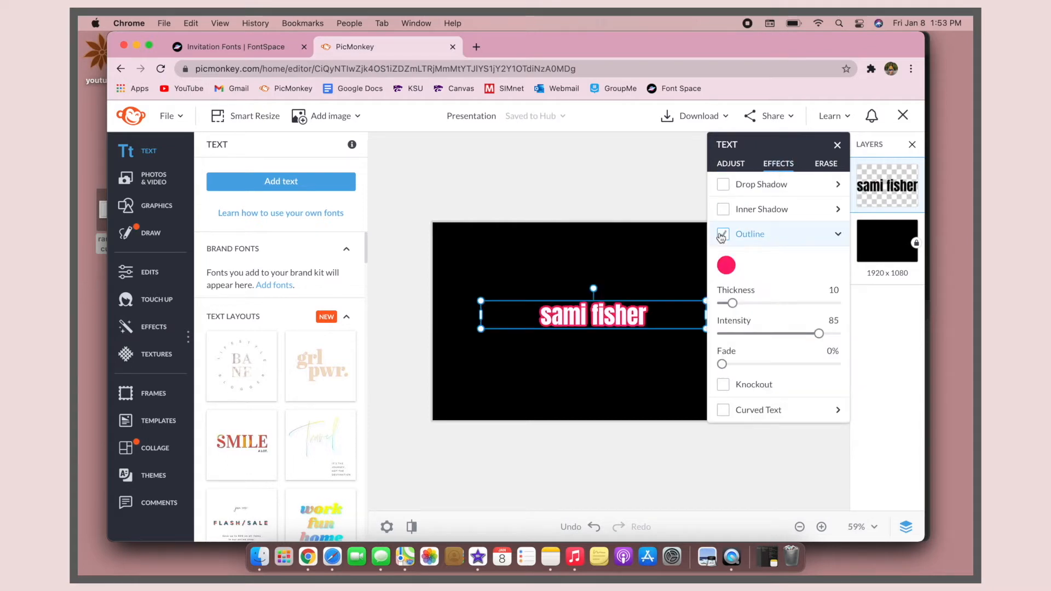
{"action": "left_click", "coordinate": [723, 234]}
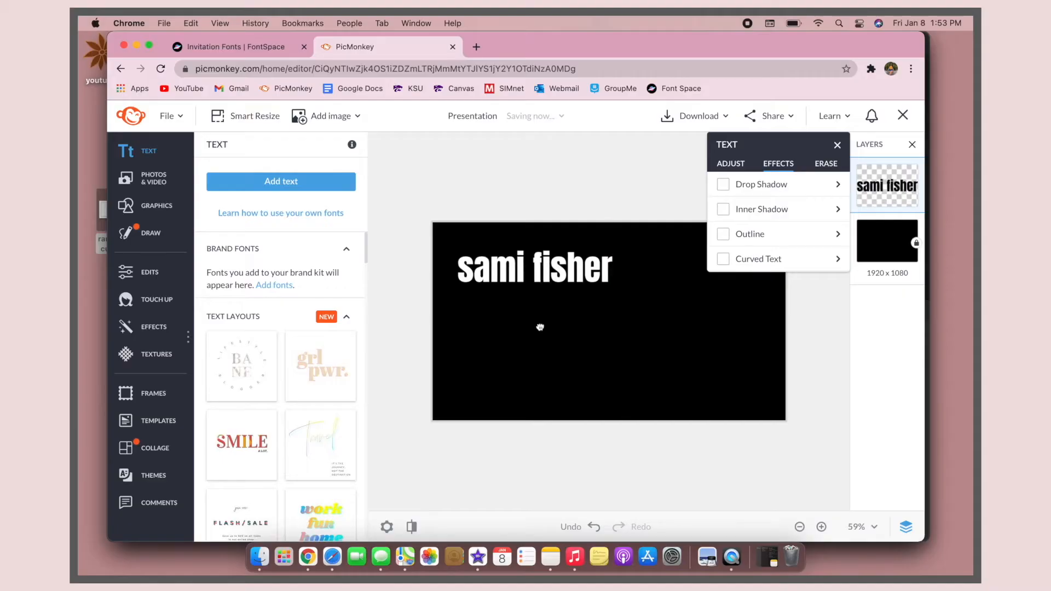
Step: Move the name text to the canvas's lower-left corner and place the tip #1 image in its upper-right corner
{"action": "left_click_drag", "start_coordinate": [540, 326], "coordinate": [515, 398]}
{"action": "left_click", "coordinate": [535, 369]}
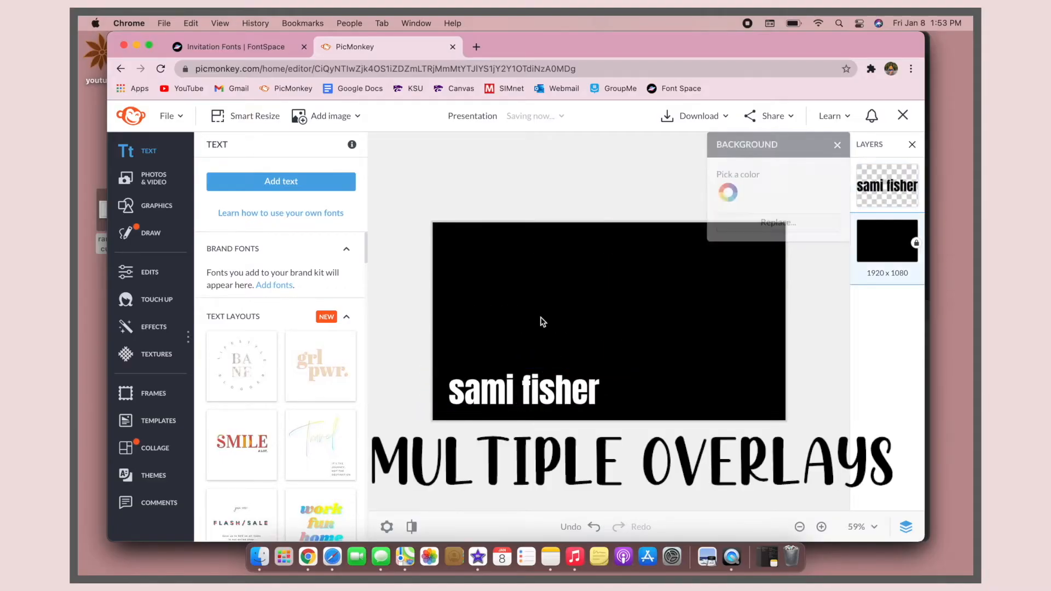
{"action": "left_click_drag", "start_coordinate": [502, 48], "coordinate": [558, 53]}
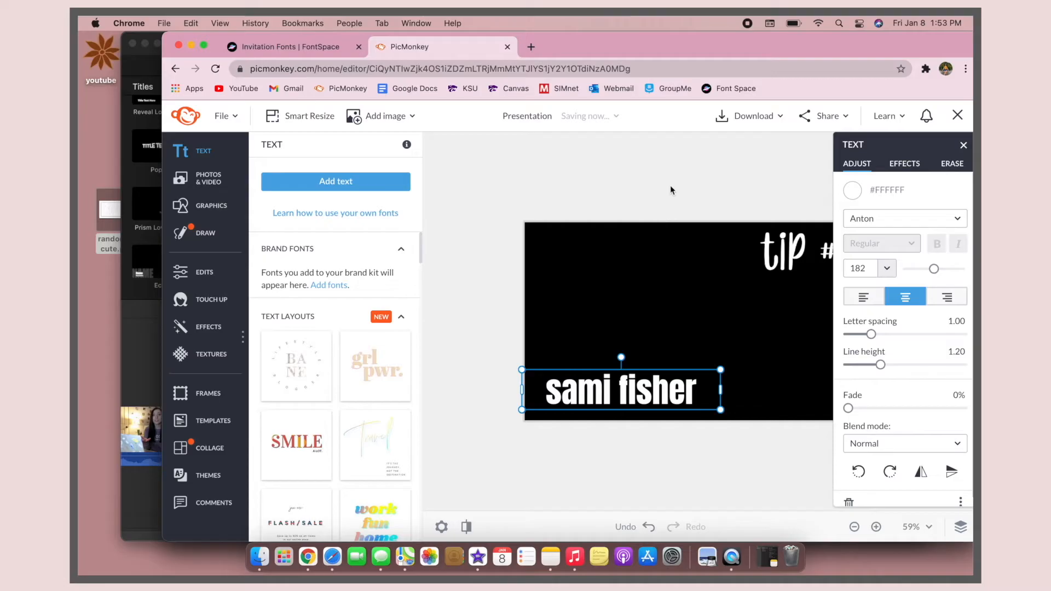
{"action": "left_click", "coordinate": [674, 164]}
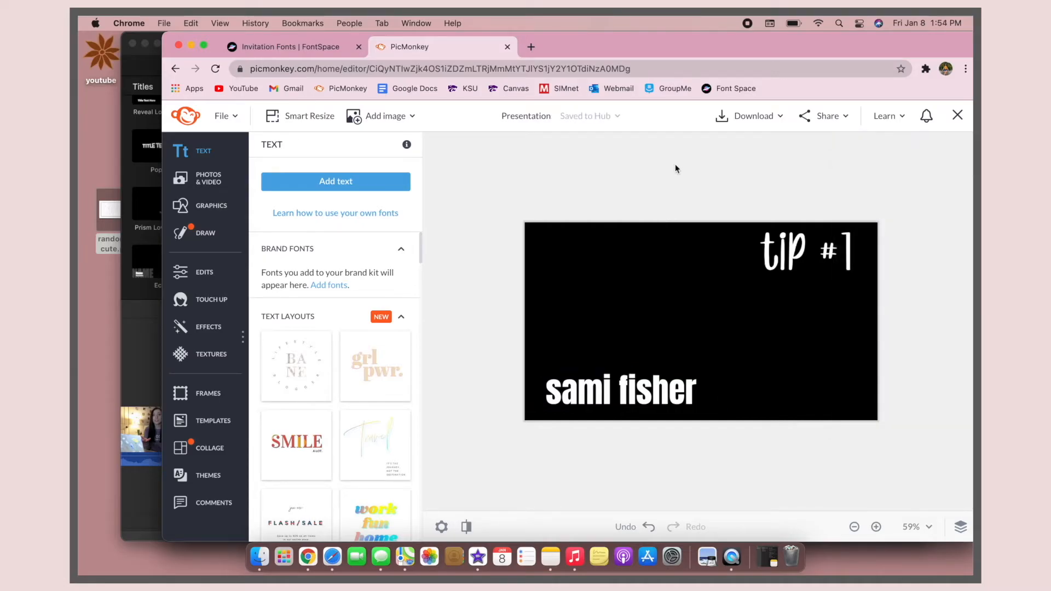
Step: Make the canvas background transparent and download the design as a PNG image
{"action": "left_click", "coordinate": [676, 268]}
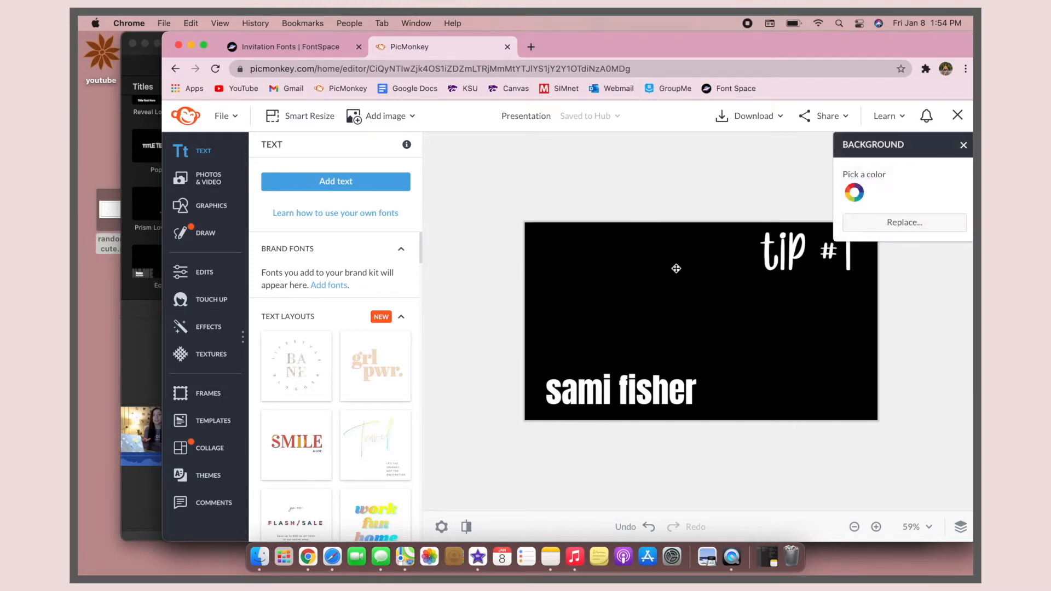
{"action": "left_click", "coordinate": [858, 195]}
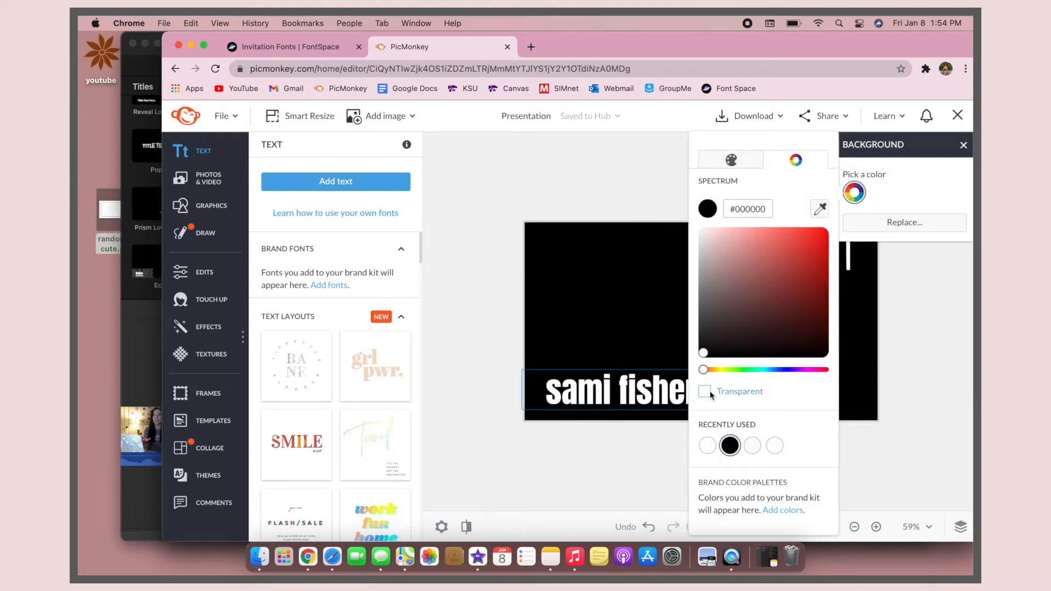
{"action": "left_click", "coordinate": [606, 243]}
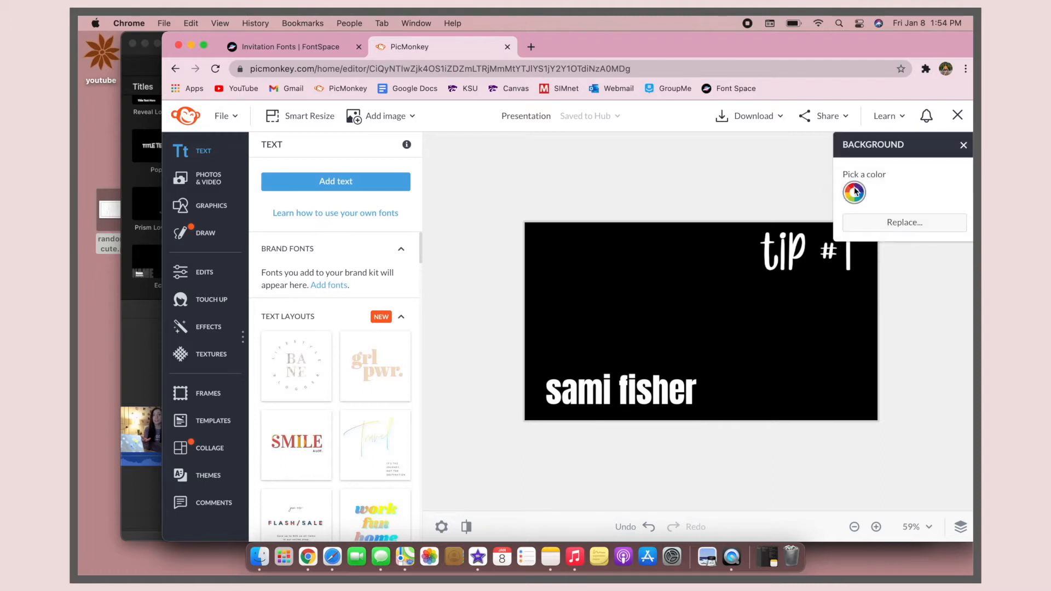
{"action": "left_click", "coordinate": [855, 192]}
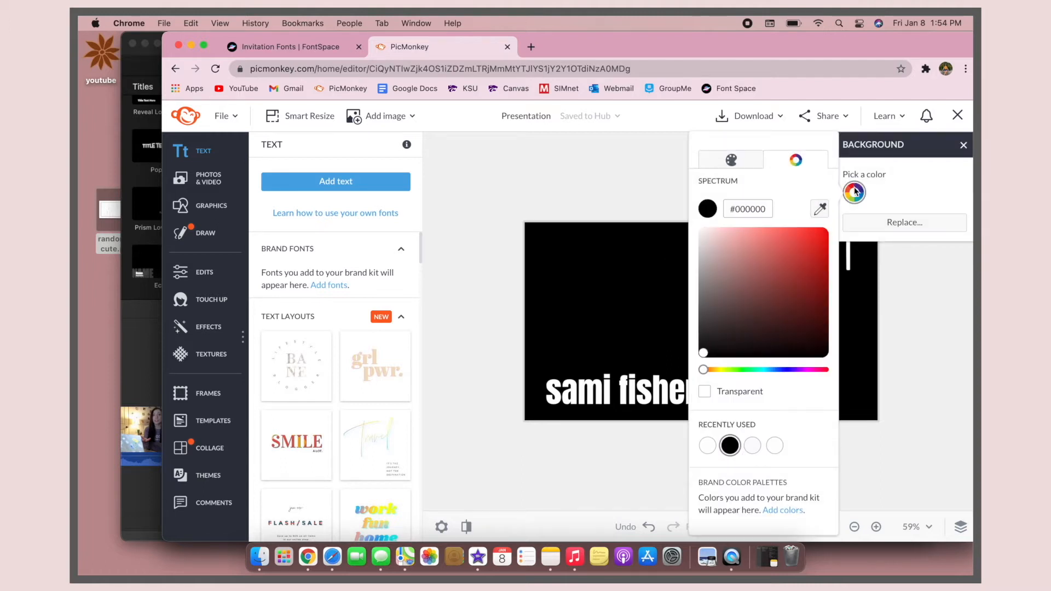
{"action": "left_click", "coordinate": [704, 392]}
{"action": "left_click", "coordinate": [613, 205]}
{"action": "left_click", "coordinate": [722, 116]}
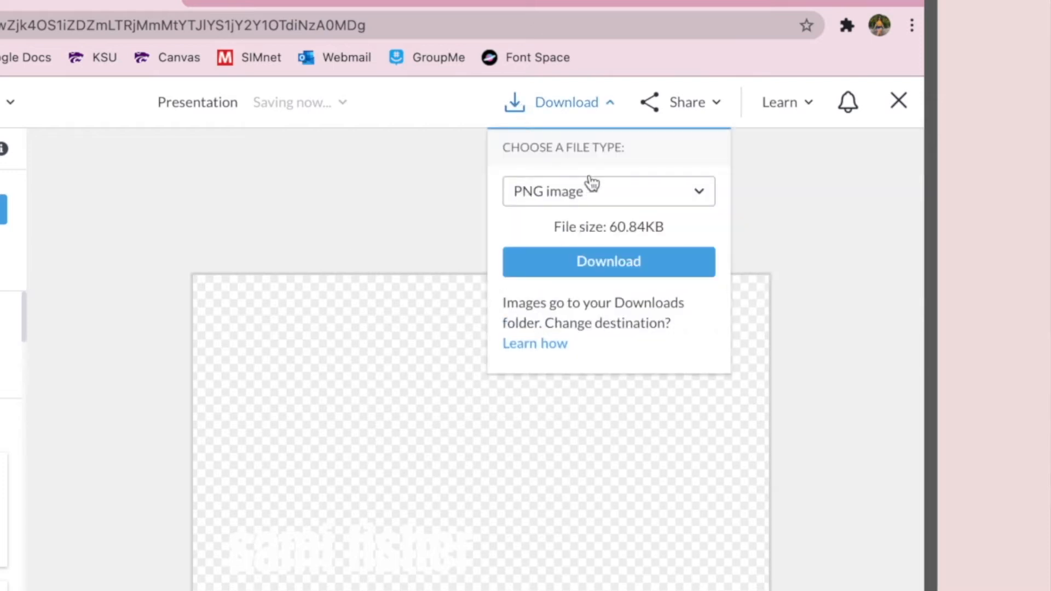
{"action": "left_click", "coordinate": [544, 252]}
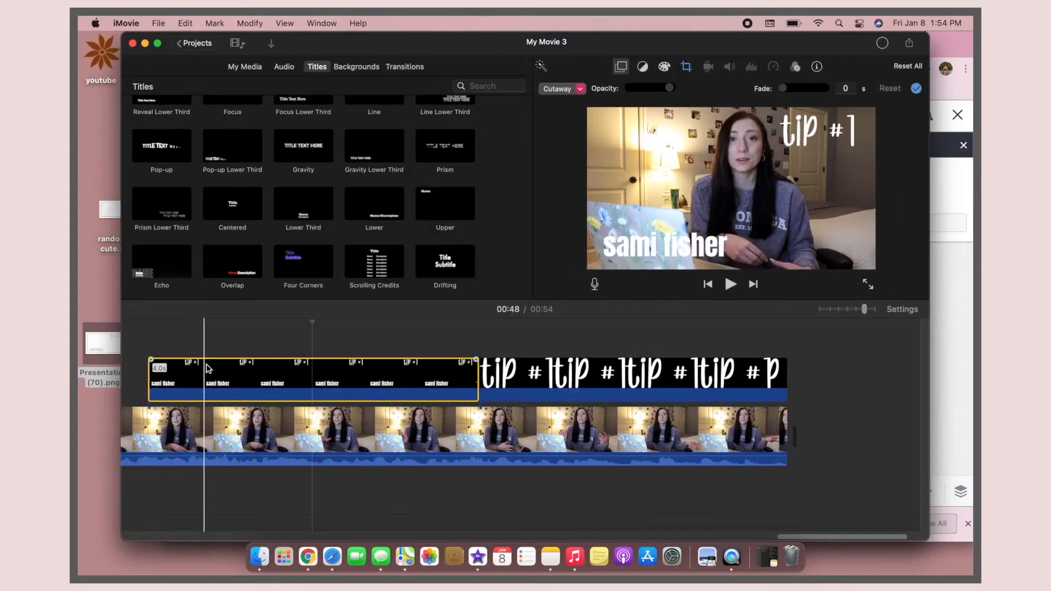
Step: In iMovie, select the overlay clip with the name and tip #1 and set its cropping style
{"action": "left_click", "coordinate": [385, 380]}
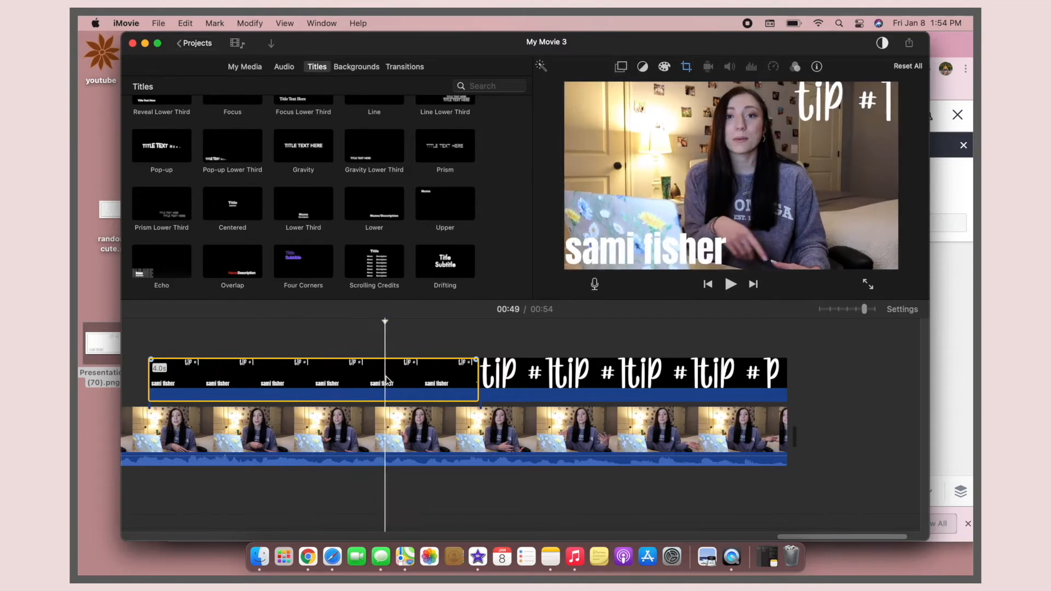
{"action": "left_click", "coordinate": [686, 68]}
{"action": "left_click", "coordinate": [628, 89]}
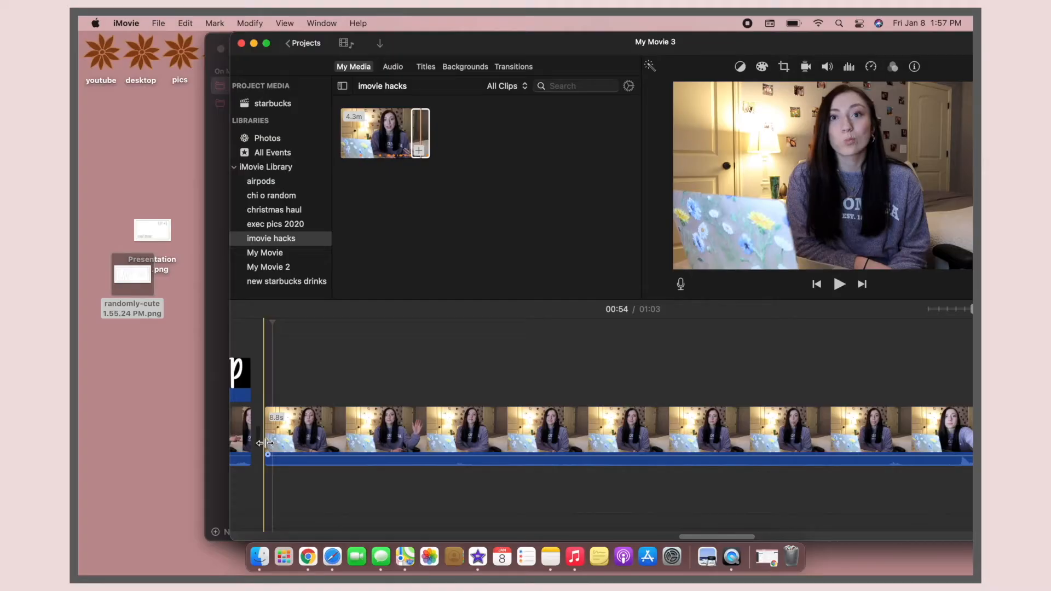
Step: Place the tip #1 image above the last video clip and trim it to end with that clip
{"action": "left_click_drag", "start_coordinate": [263, 442], "coordinate": [246, 445]}
{"action": "key", "text": "space"}
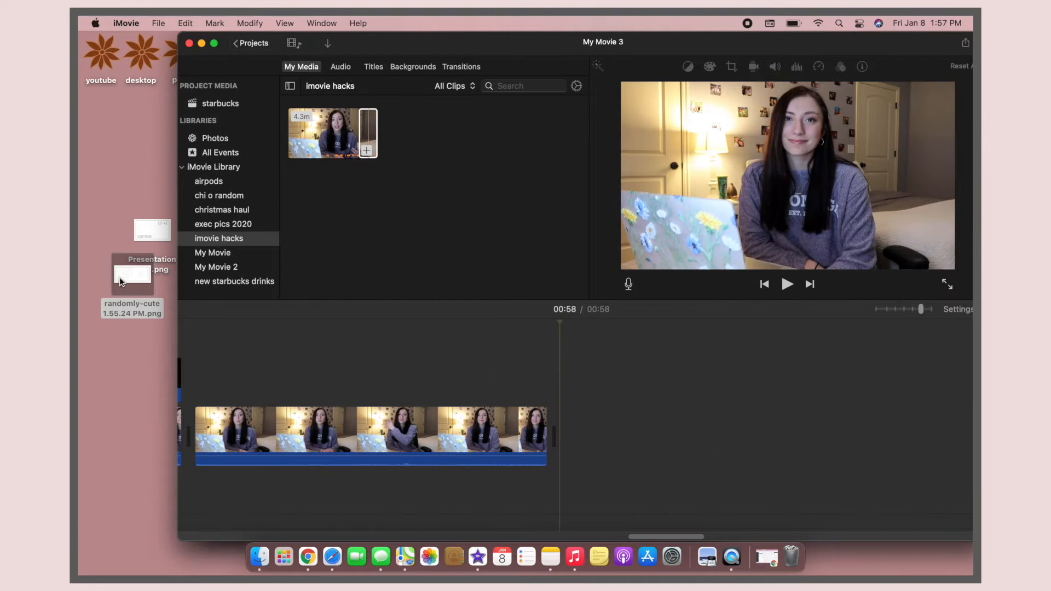
{"action": "left_click_drag", "start_coordinate": [120, 276], "coordinate": [191, 363]}
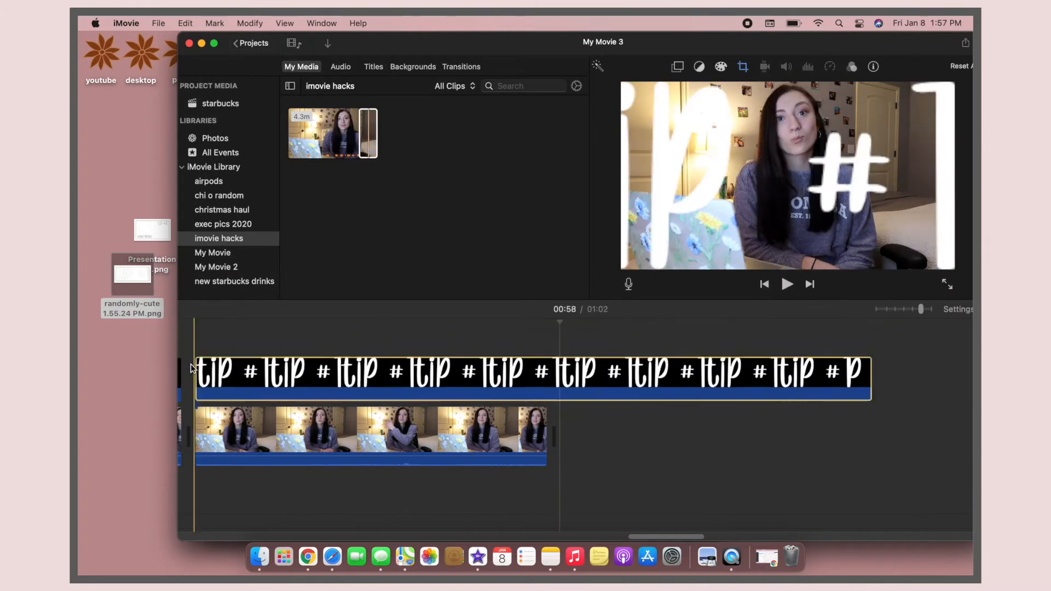
{"action": "left_click_drag", "start_coordinate": [870, 378], "coordinate": [546, 377]}
Step: Set the tip #1 overlay's cropping style, change it from Cutaway to Picture in Picture, and reposition it in the frame
{"action": "left_click", "coordinate": [523, 392]}
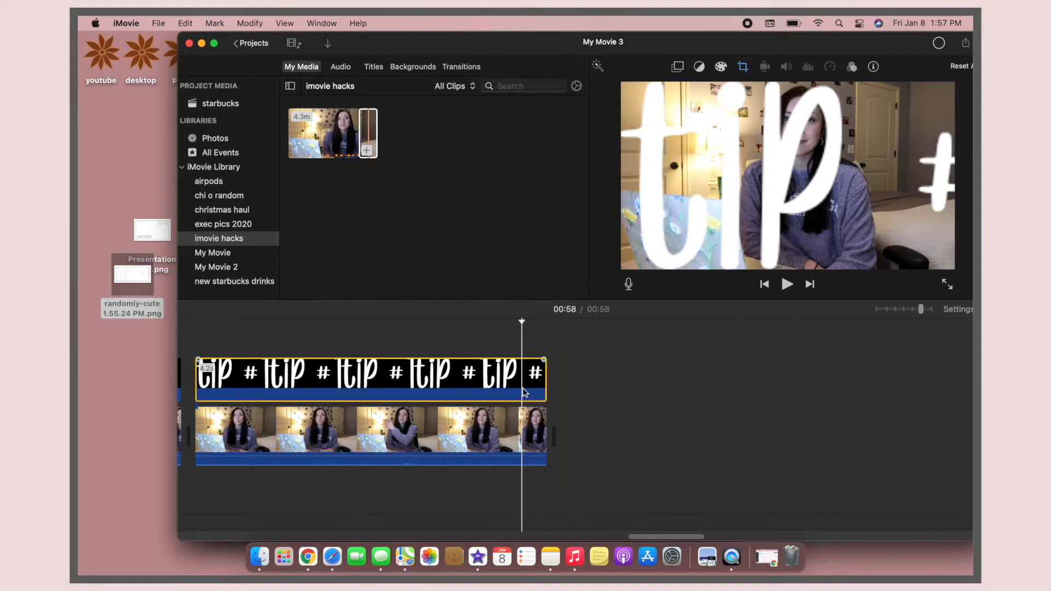
{"action": "left_click", "coordinate": [742, 67]}
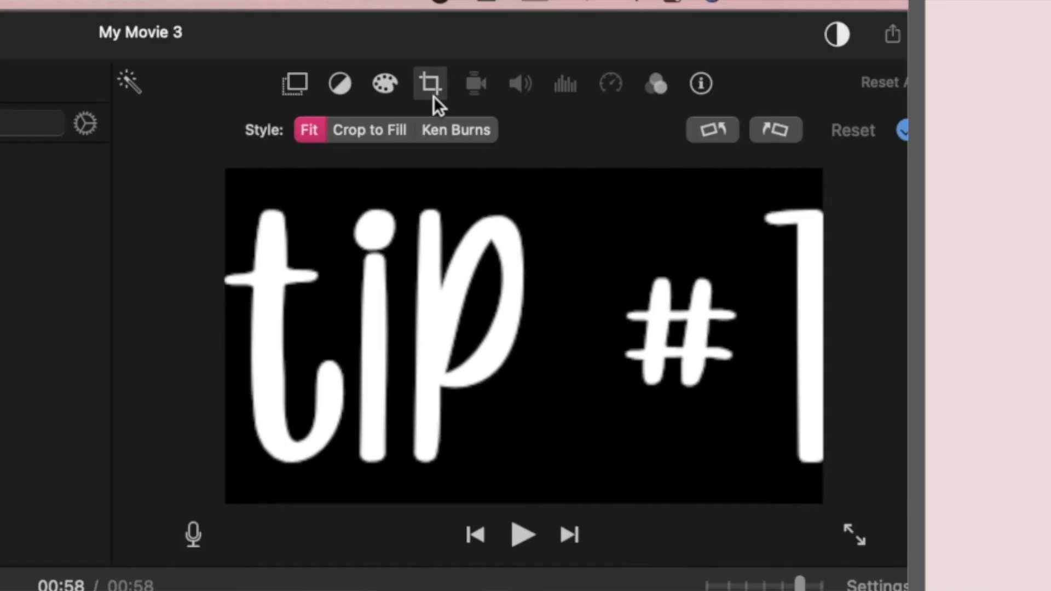
{"action": "left_click", "coordinate": [435, 90]}
{"action": "left_click", "coordinate": [435, 95]}
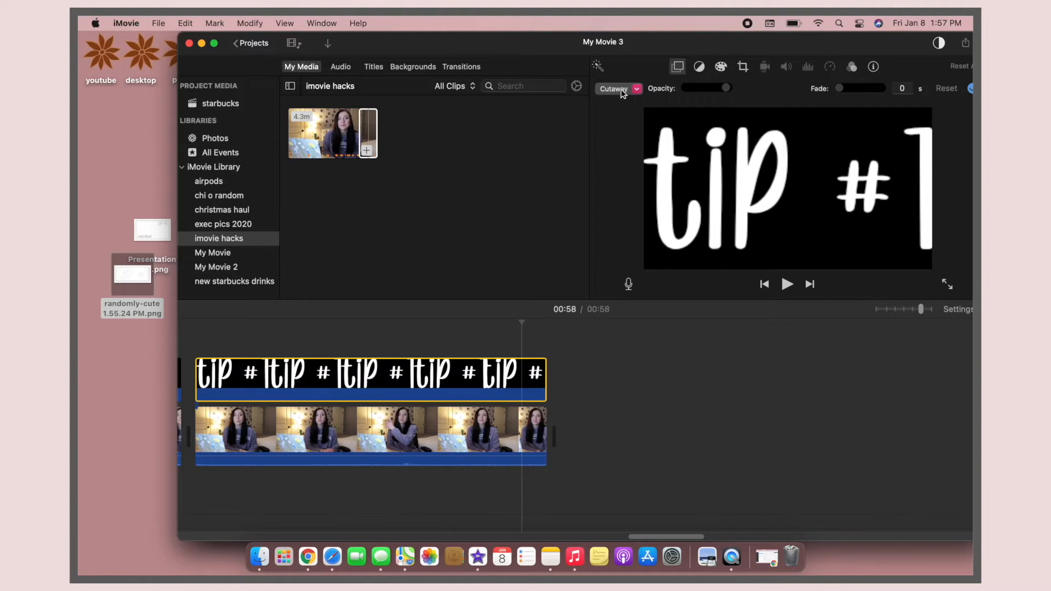
{"action": "left_click", "coordinate": [623, 91]}
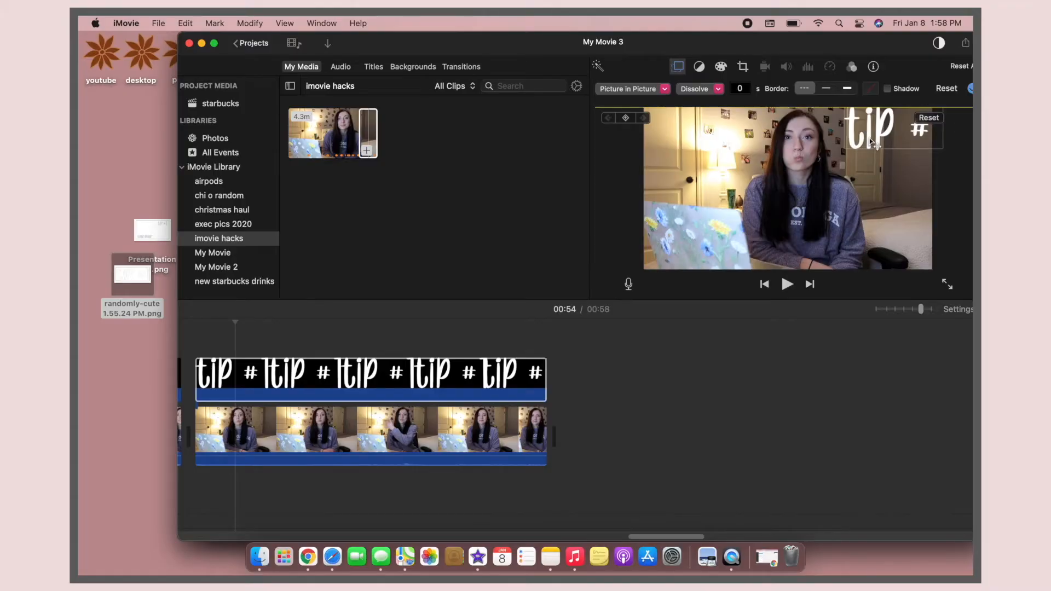
{"action": "left_click_drag", "start_coordinate": [871, 143], "coordinate": [860, 165]}
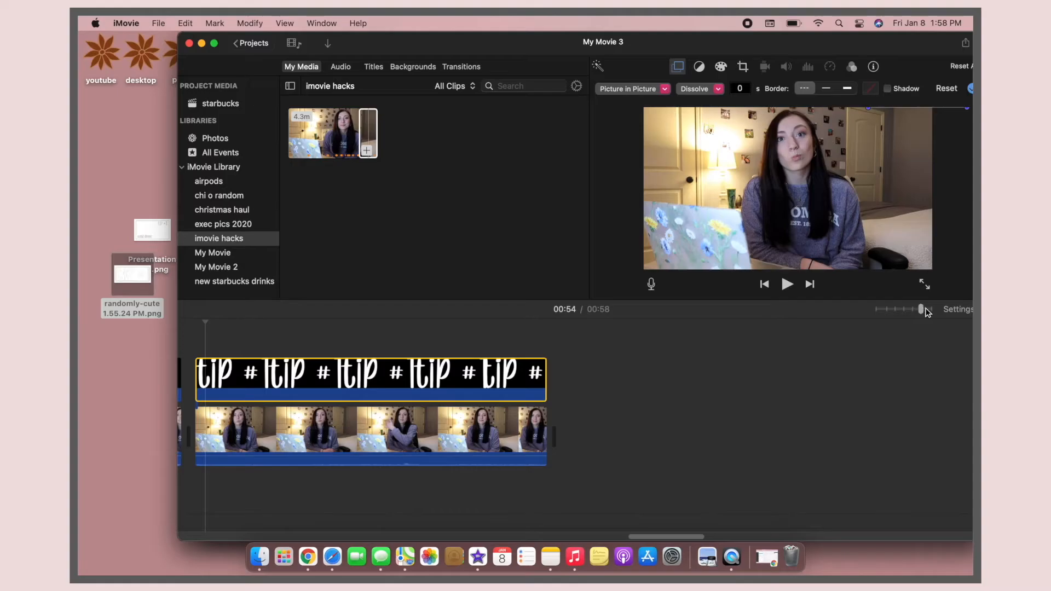
Step: Reposition the tip #1 overlay at successive playhead positions so it drops in from above the frame's upper edge
{"action": "left_click_drag", "start_coordinate": [922, 309], "coordinate": [930, 308]}
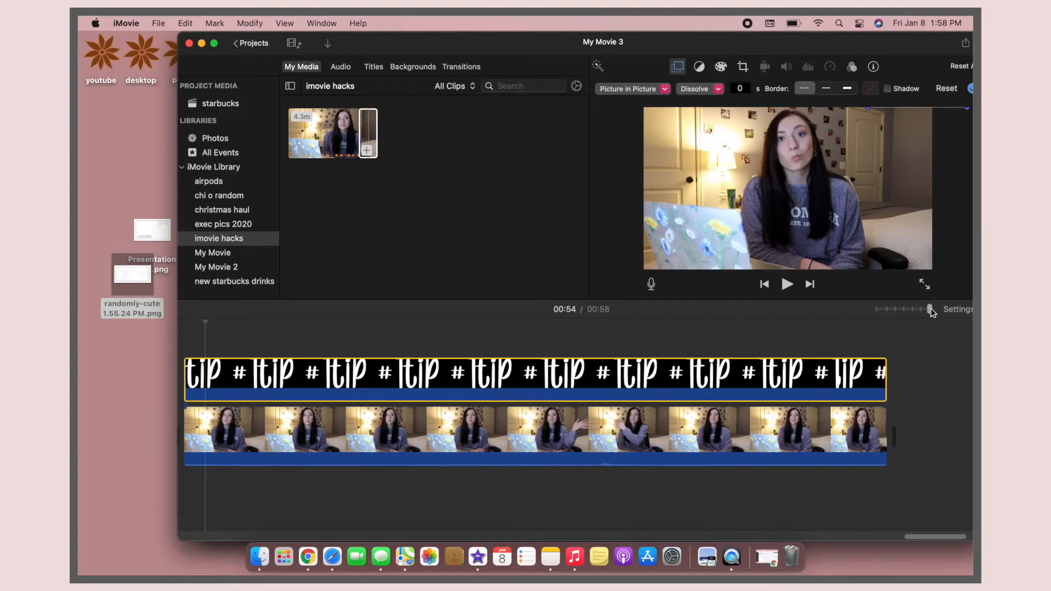
{"action": "left_click", "coordinate": [227, 383]}
{"action": "left_click_drag", "start_coordinate": [880, 104], "coordinate": [876, 103]}
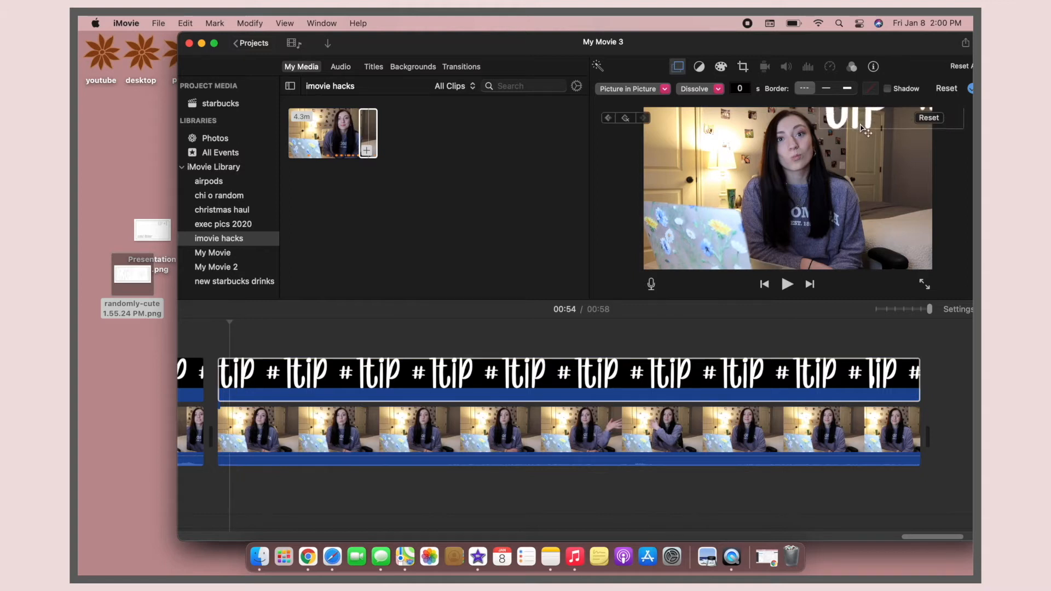
{"action": "key", "text": "Right"}
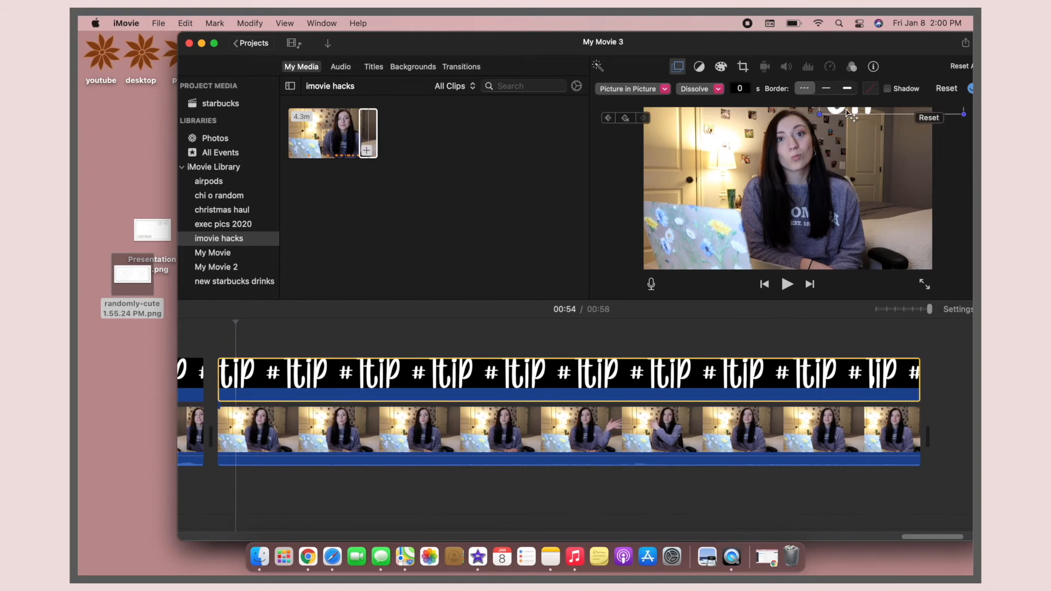
{"action": "left_click", "coordinate": [247, 391]}
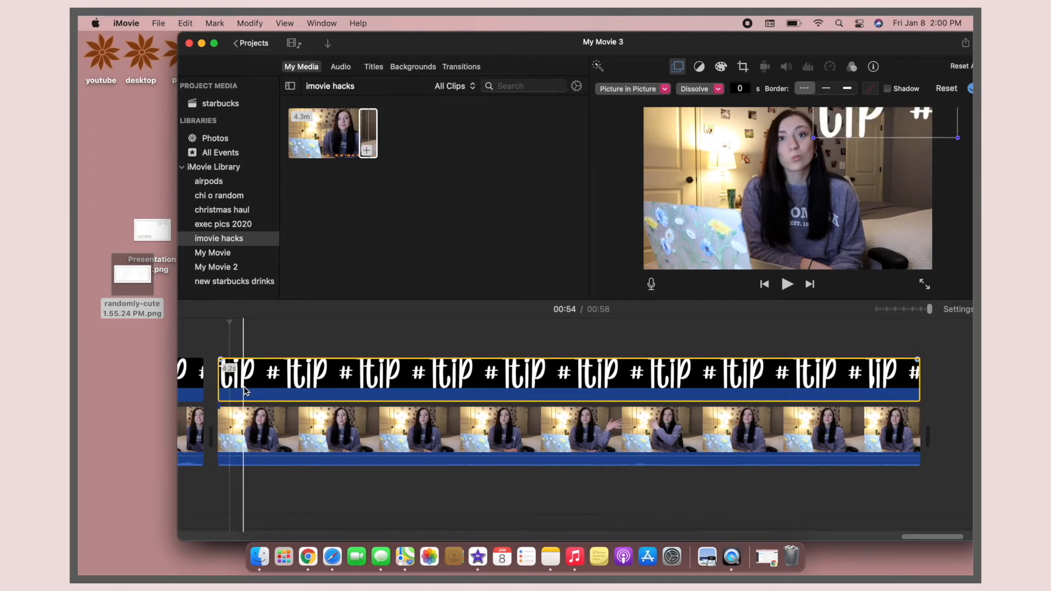
{"action": "left_click_drag", "start_coordinate": [839, 130], "coordinate": [847, 163]}
{"action": "left_click", "coordinate": [257, 394]}
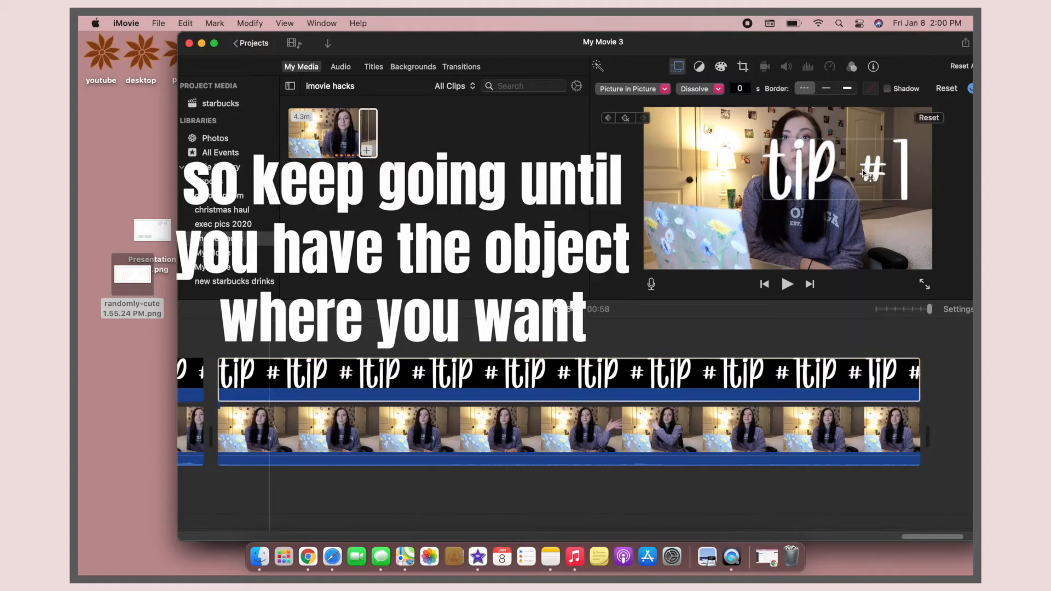
Step: Move the tip #1 overlay to the middle of the frame and play the clip
{"action": "left_click_drag", "start_coordinate": [863, 174], "coordinate": [828, 187]}
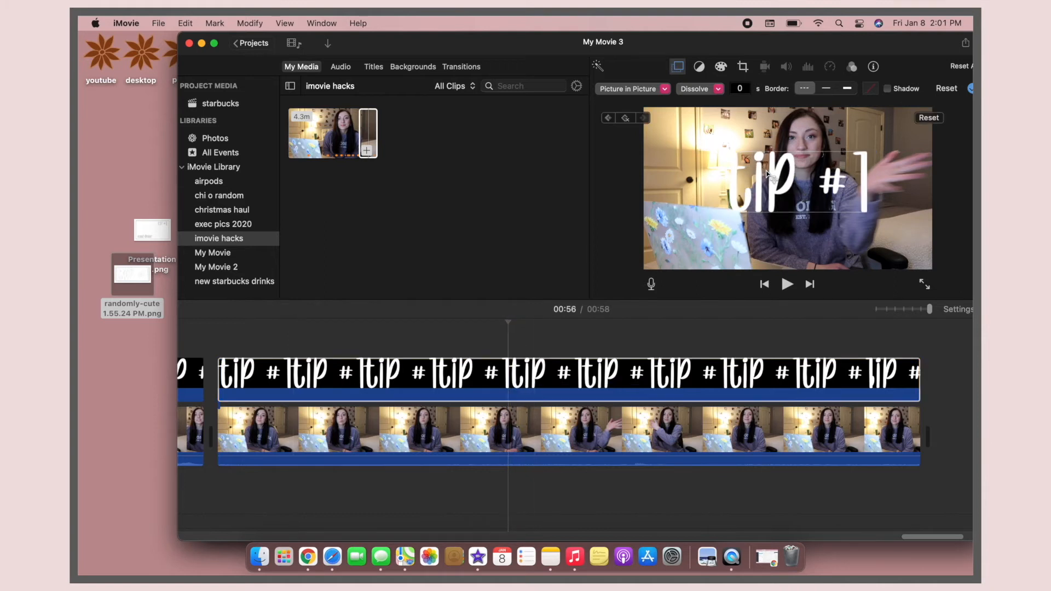
{"action": "left_click", "coordinate": [192, 344]}
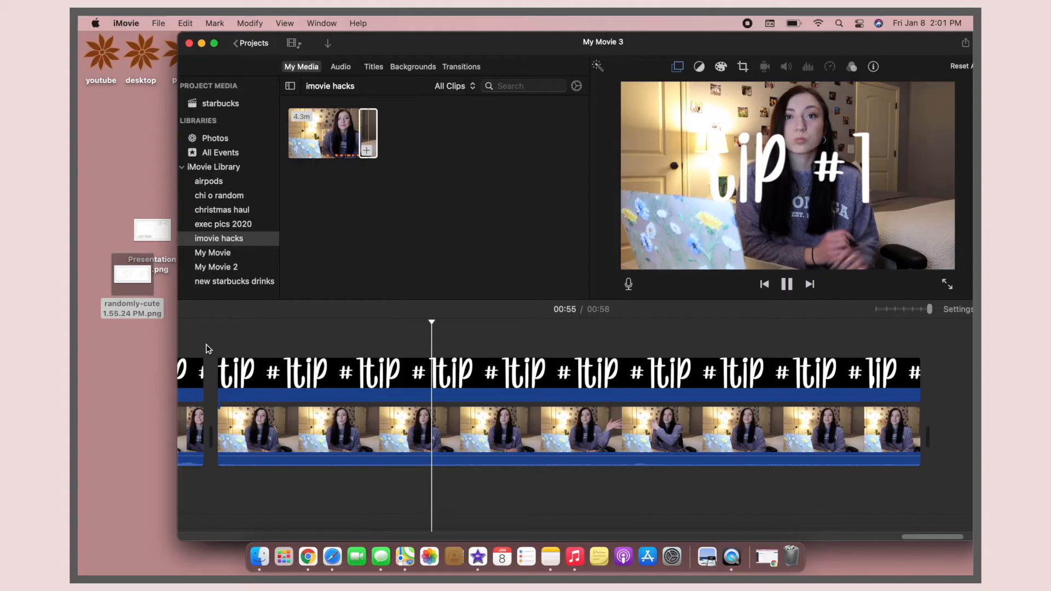
{"action": "key", "text": "space"}
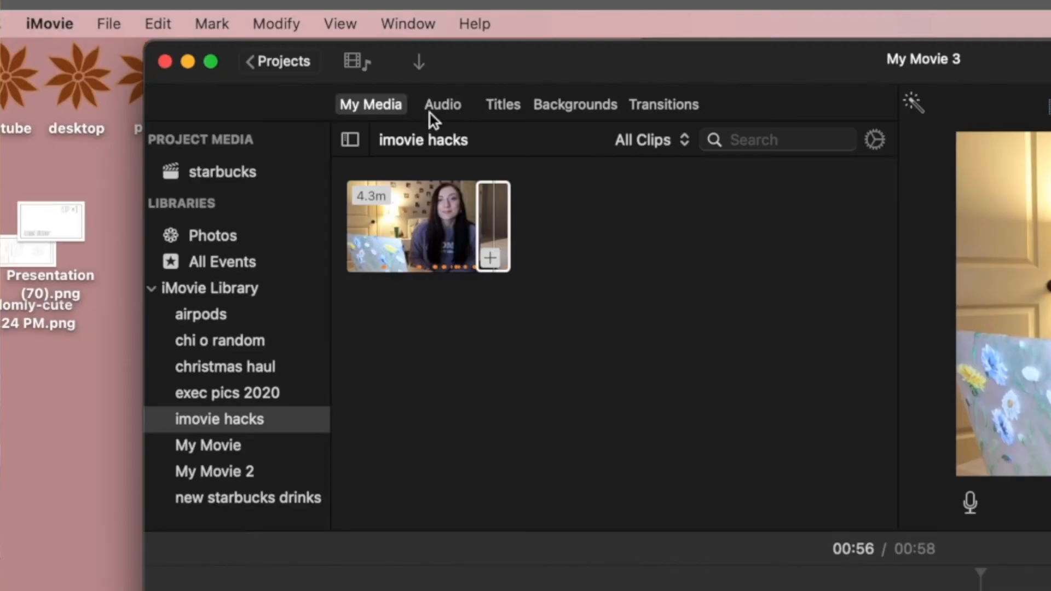
Step: Browse the built-in sound effects by time and preview short ones such as Golf Hit
{"action": "left_click", "coordinate": [446, 106]}
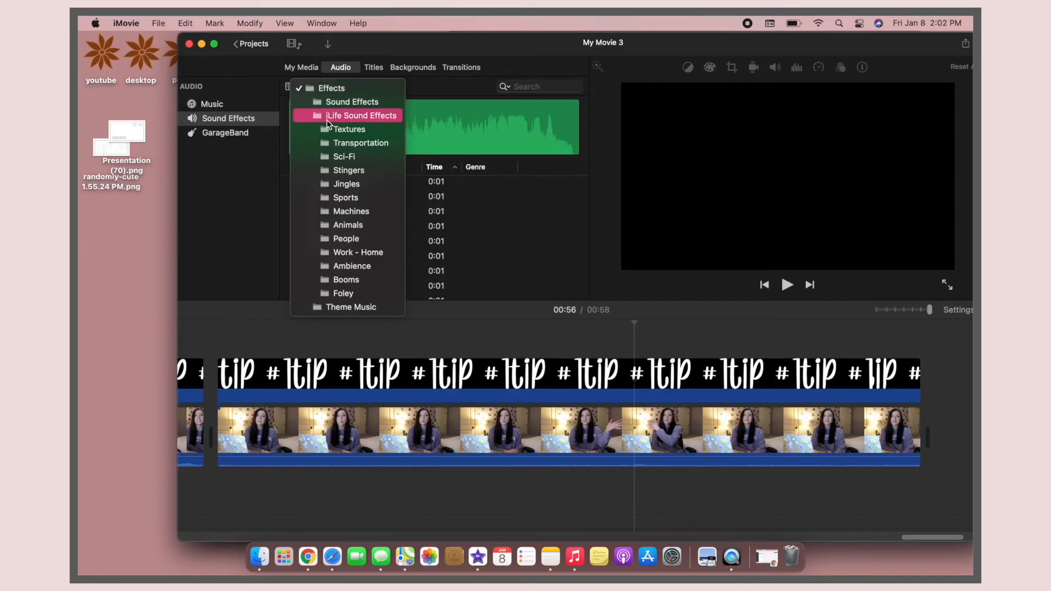
{"action": "left_click", "coordinate": [414, 242]}
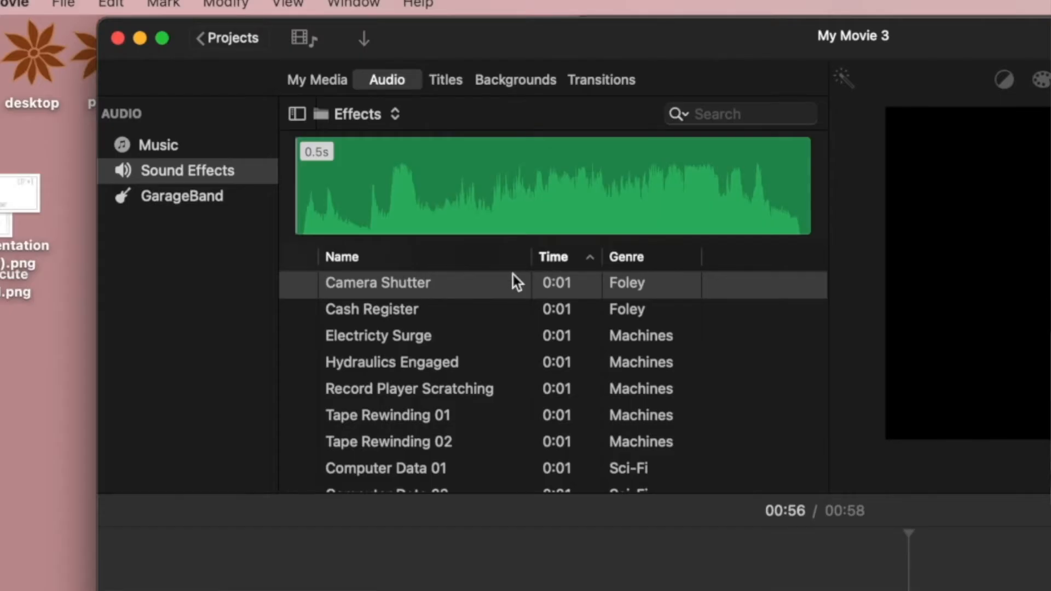
{"action": "scroll", "coordinate": [464, 329], "scroll_direction": "up", "scroll_amount": 2}
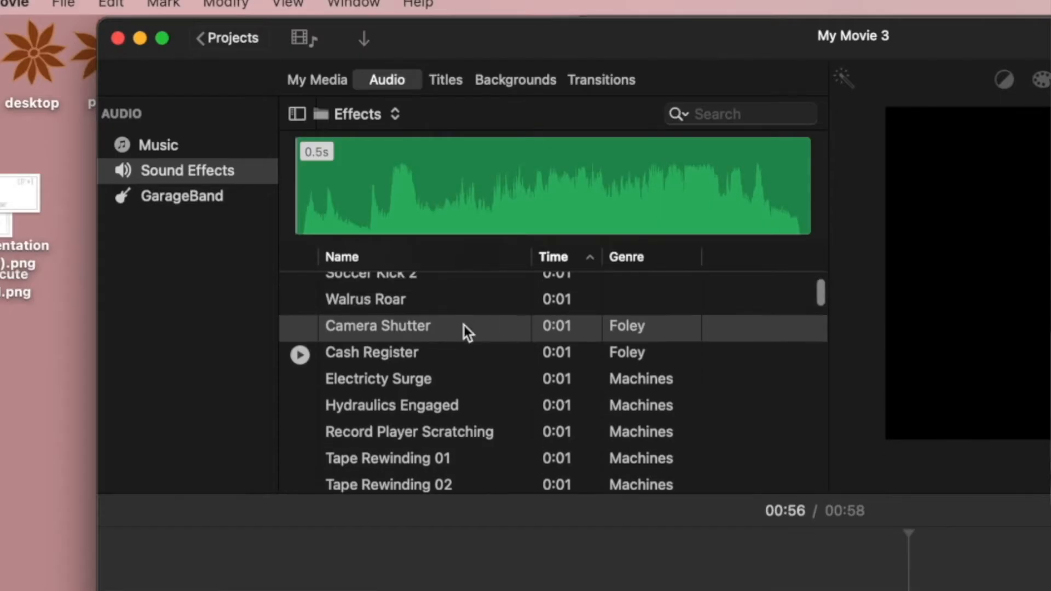
{"action": "left_click", "coordinate": [567, 256]}
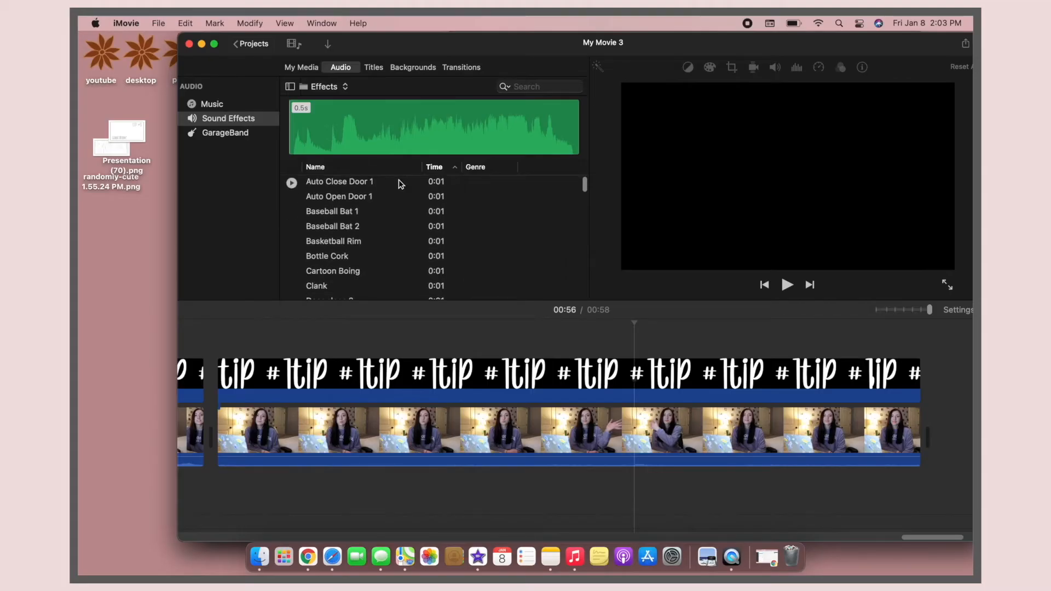
{"action": "left_click", "coordinate": [399, 183]}
{"action": "scroll", "coordinate": [375, 291], "scroll_direction": "down", "scroll_amount": 10}
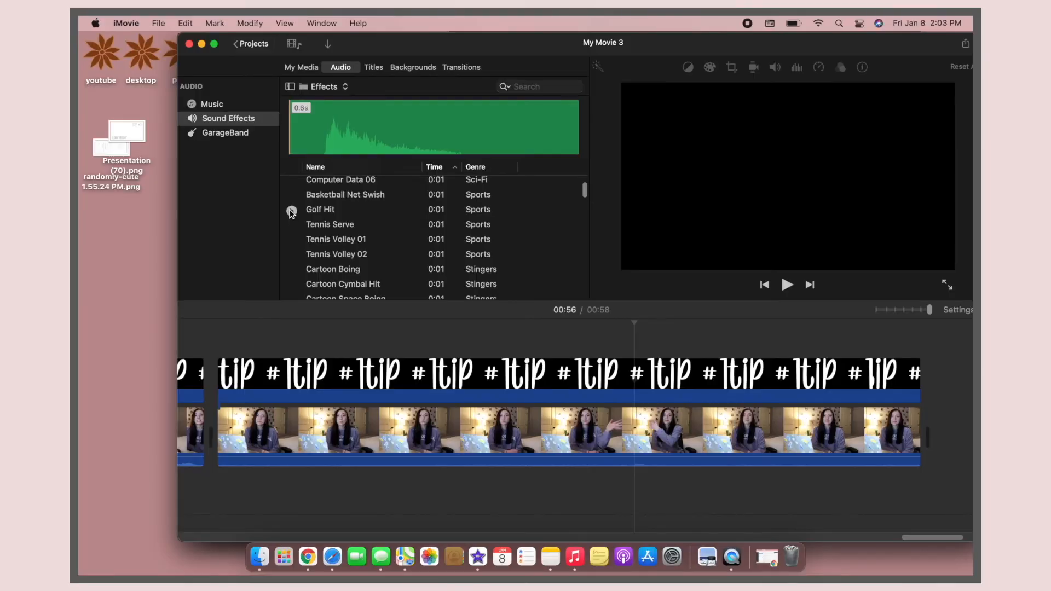
{"action": "left_click", "coordinate": [291, 210]}
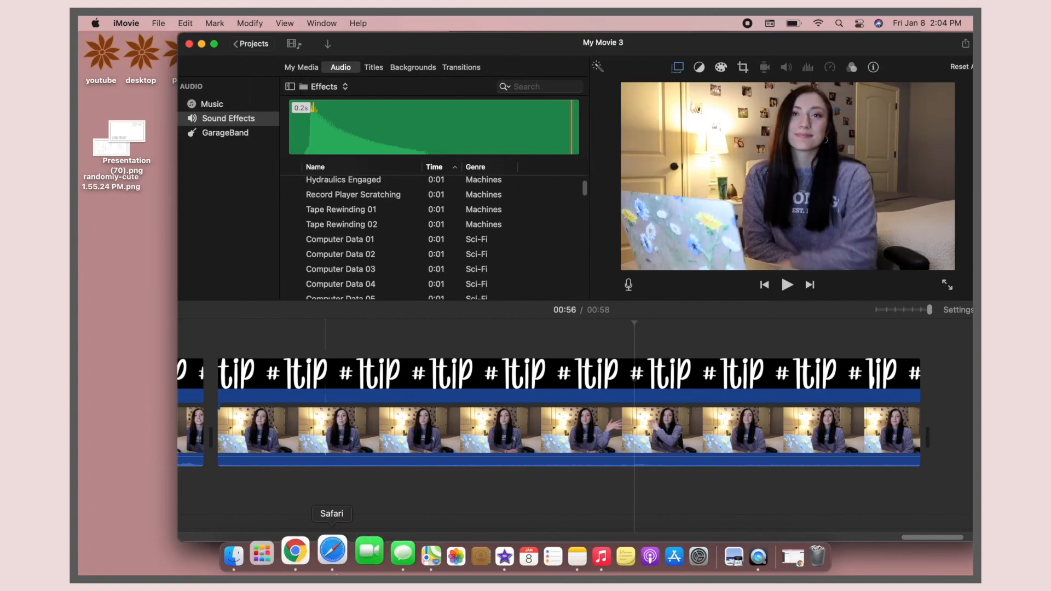
Step: Switch to YouTube in Chrome and open the two-second Ding Sound Effect video from the "ding sound effect" search results
{"action": "scroll", "coordinate": [319, 337], "scroll_direction": "left", "scroll_amount": 1}
{"action": "scroll", "coordinate": [349, 238], "scroll_direction": "down", "scroll_amount": 3}
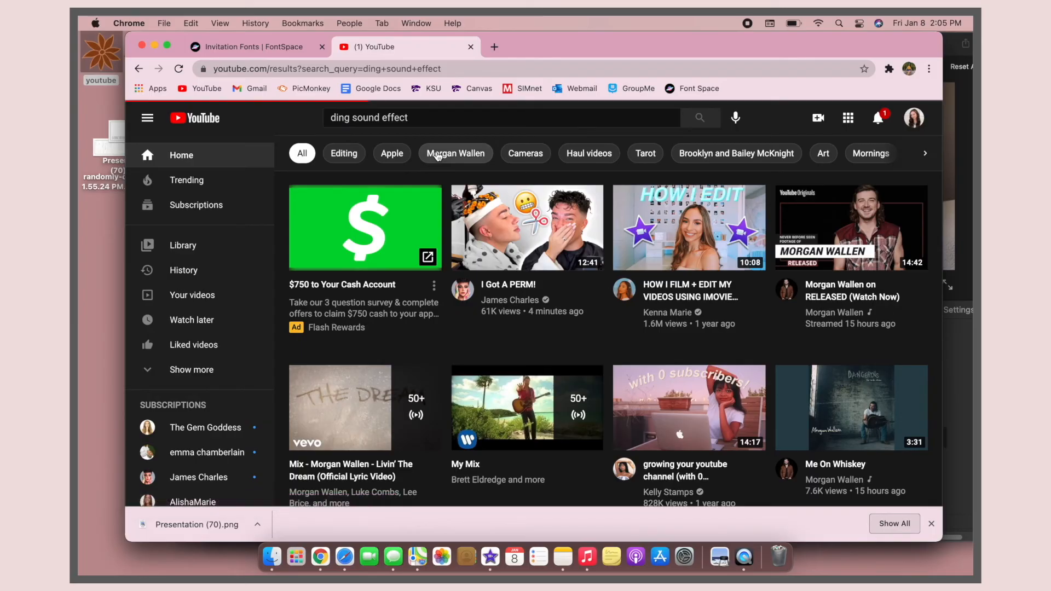
{"action": "scroll", "coordinate": [380, 305], "scroll_direction": "down", "scroll_amount": 5}
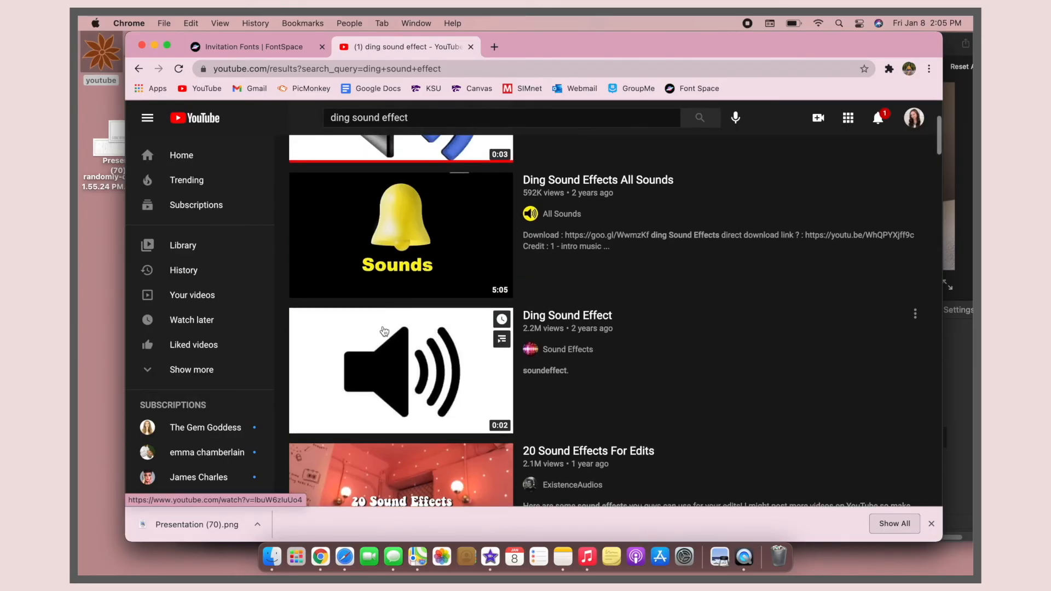
{"action": "left_click", "coordinate": [379, 416]}
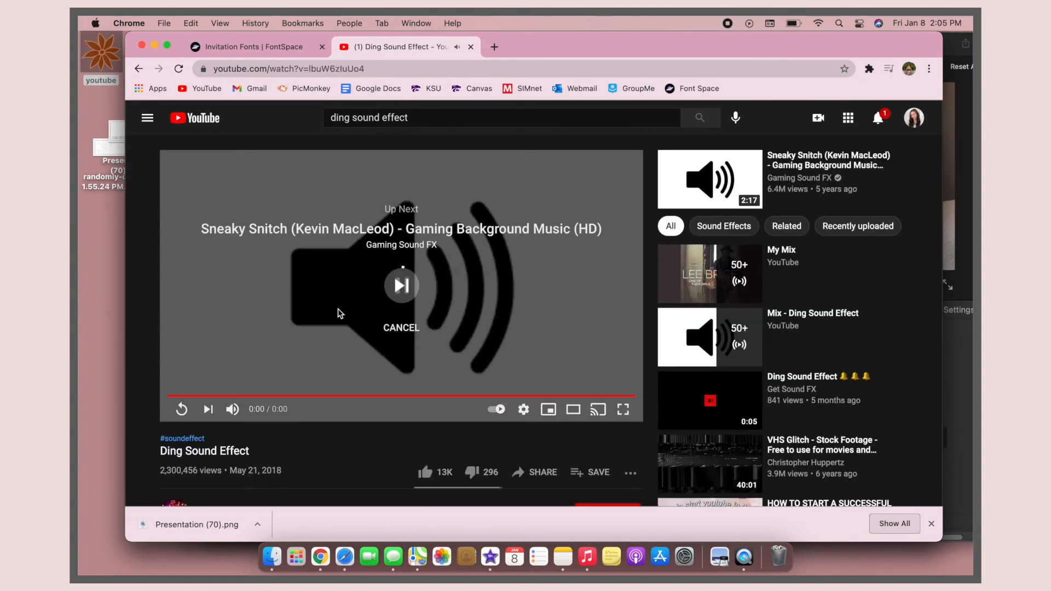
Step: Convert the Ding Sound Effect video's link to mp3 on YtMp3, download the file, and close the advertising tab
{"action": "left_click", "coordinate": [418, 68]}
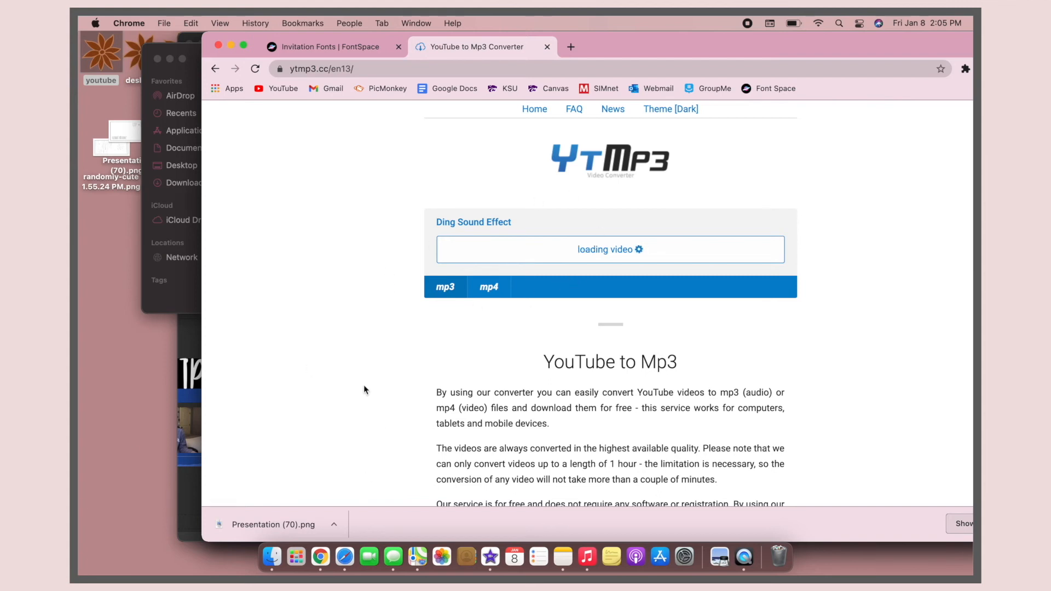
{"action": "left_click", "coordinate": [544, 252]}
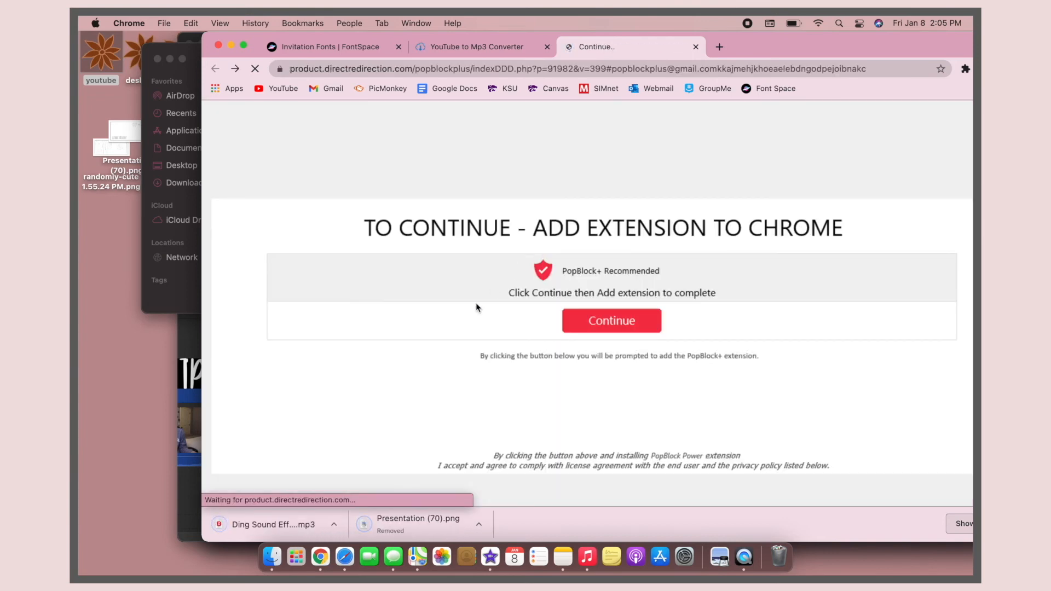
{"action": "left_click", "coordinate": [695, 47]}
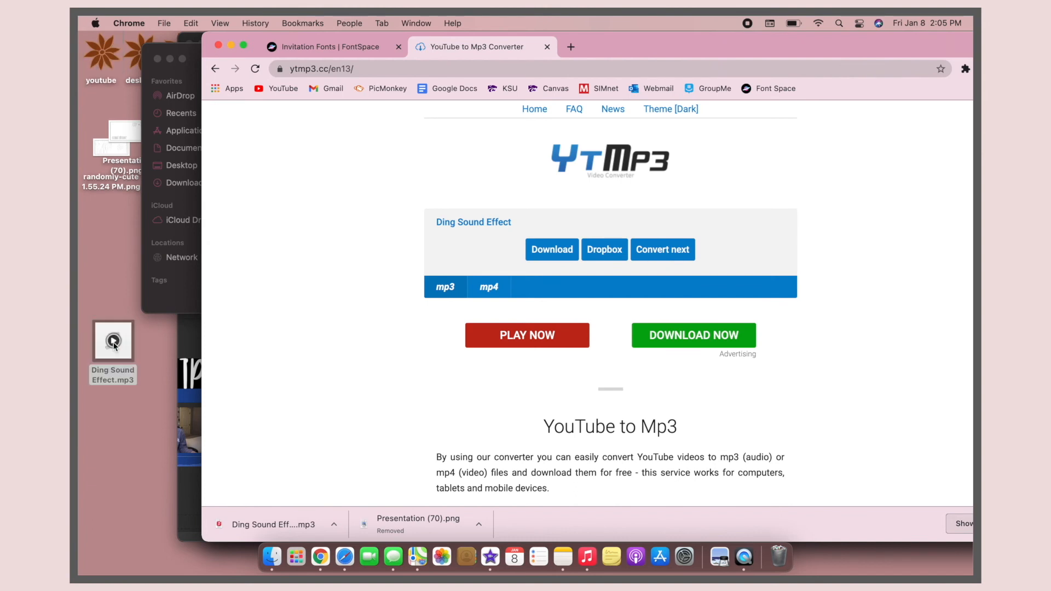
Step: Return to iMovie, place Ding Sound Effect.mp3 under the start of the tip #1 clip, and play it
{"action": "left_click", "coordinate": [189, 336]}
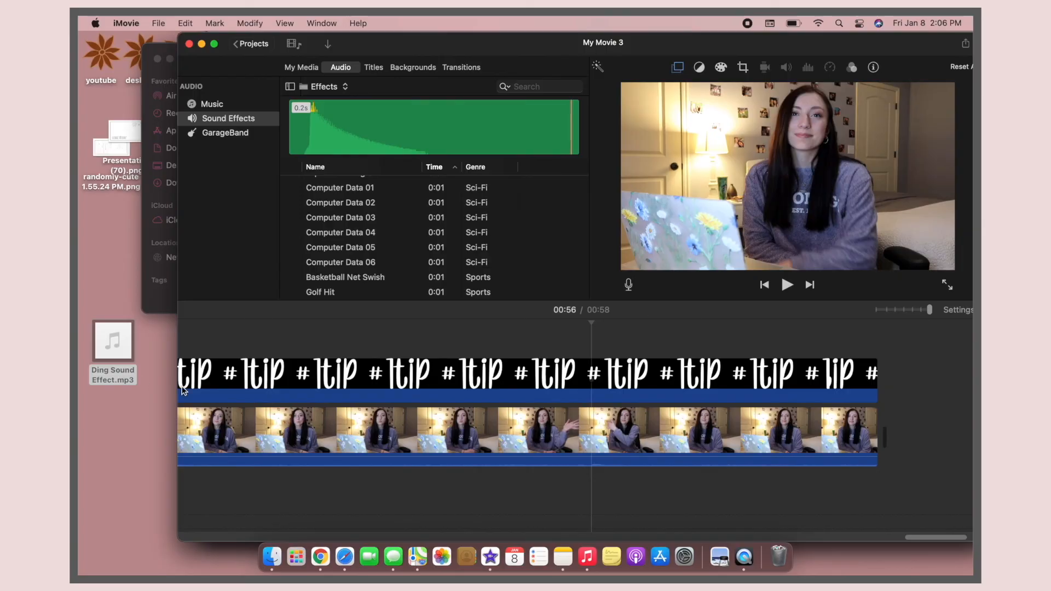
{"action": "left_click_drag", "start_coordinate": [110, 346], "coordinate": [225, 490]}
{"action": "key", "text": "space"}
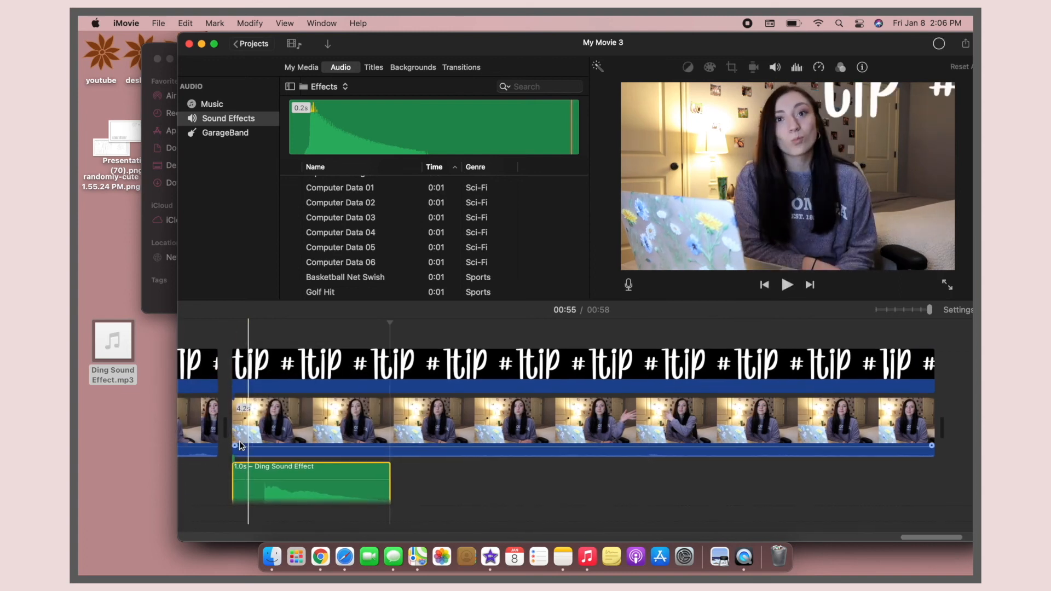